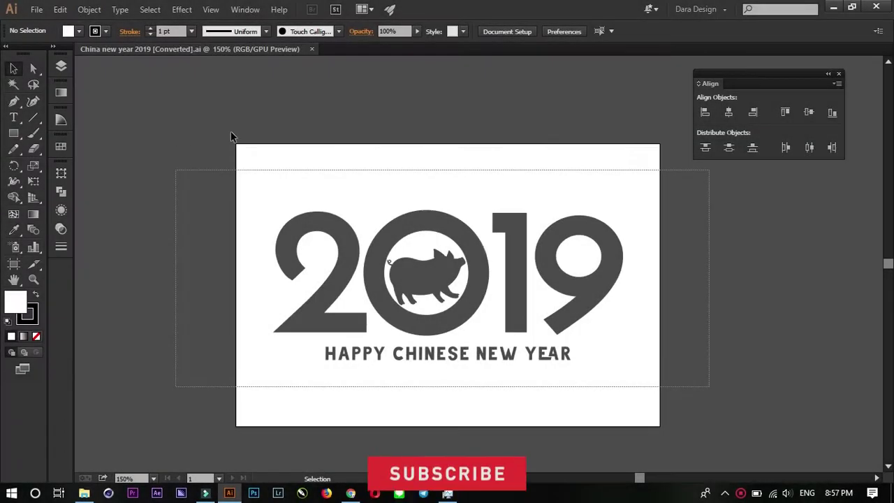
Step: Select the whole 2019 artwork in Illustrator, then bring the Desktop folder window forward
drag(231, 131, 493, 300)
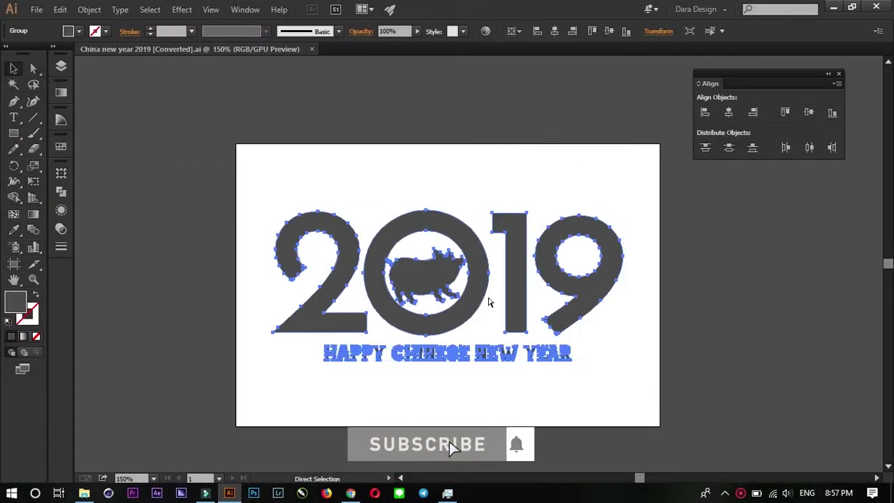
key(alt+Tab)
click(713, 269)
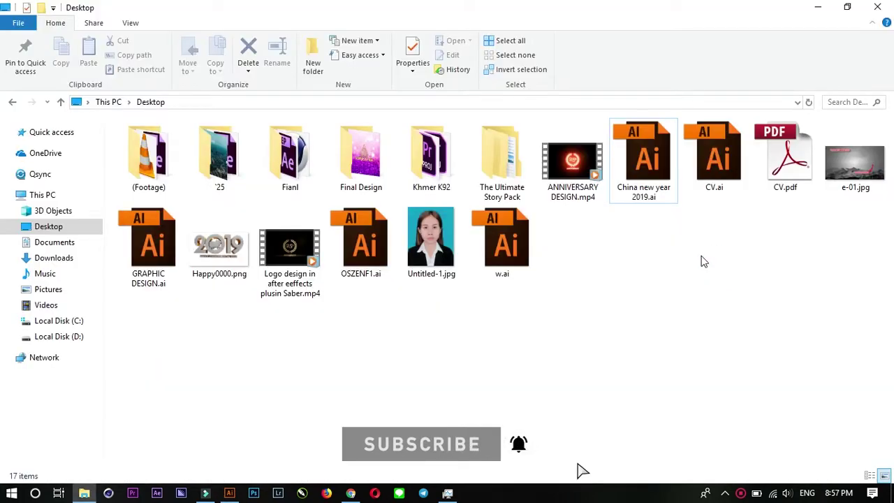
Step: Refresh the Desktop folder's contents in File Explorer
right_click(701, 258)
click(779, 308)
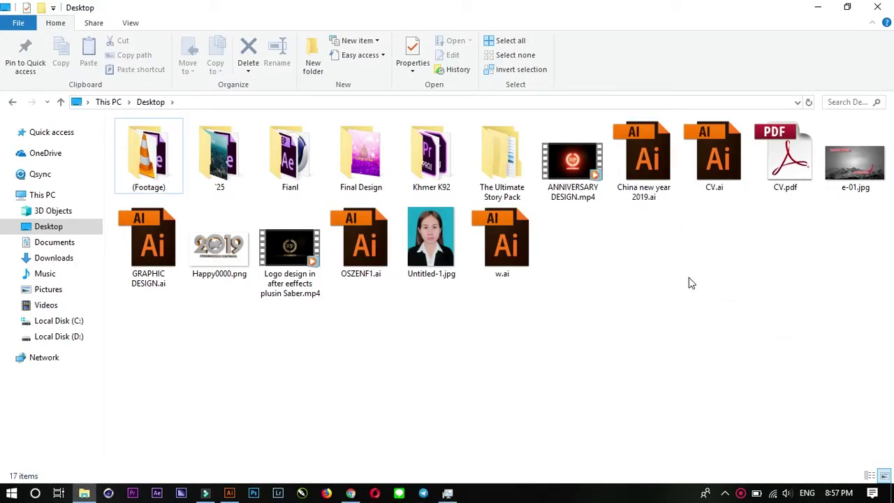
right_click(691, 277)
click(726, 337)
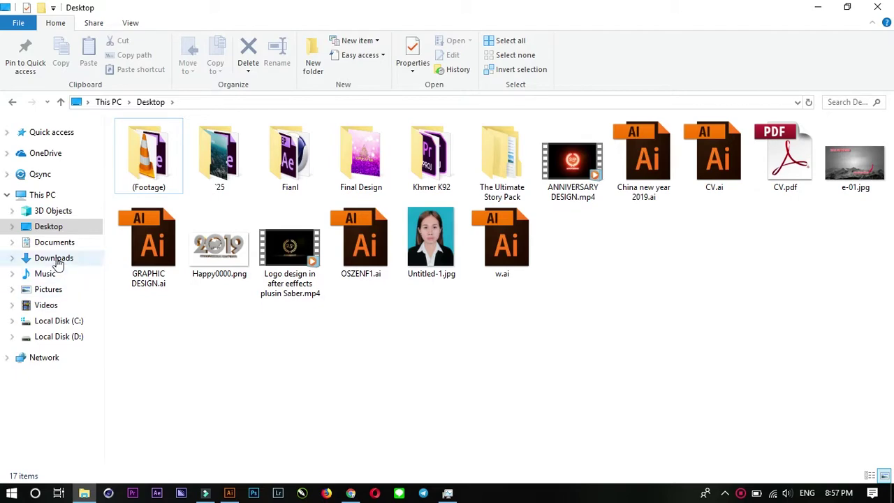
Step: Open Number 2019.ai from Downloads in Illustrator, checking memory use in Task Manager
click(58, 257)
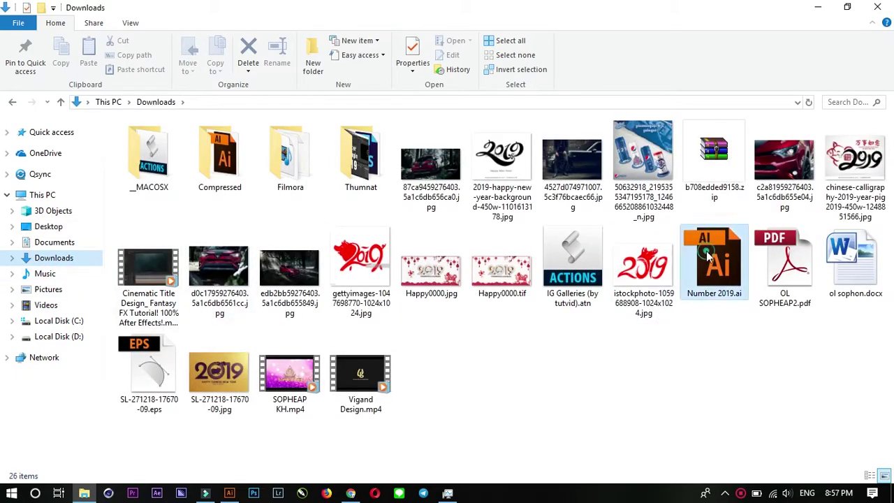
click(710, 250)
double_click(729, 247)
key(alt+Tab)
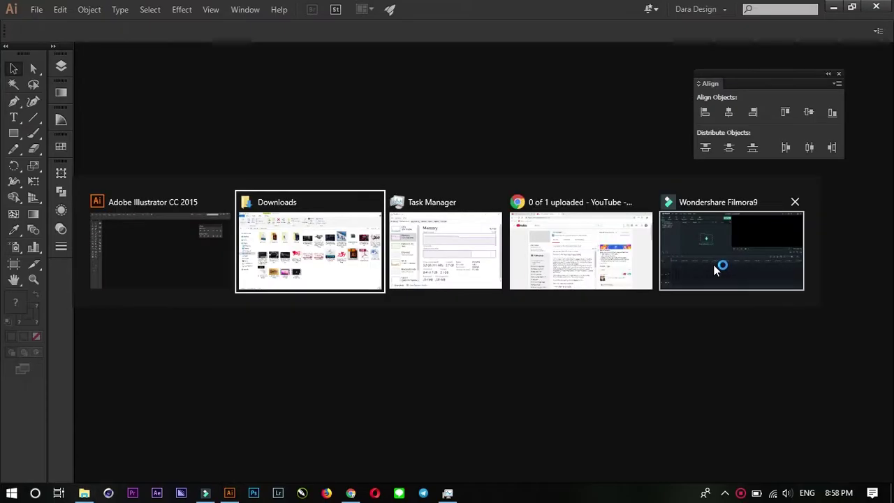
key(alt+Tab)
key(alt+Tab)
key(alt+Tab)
key(alt+Tab)
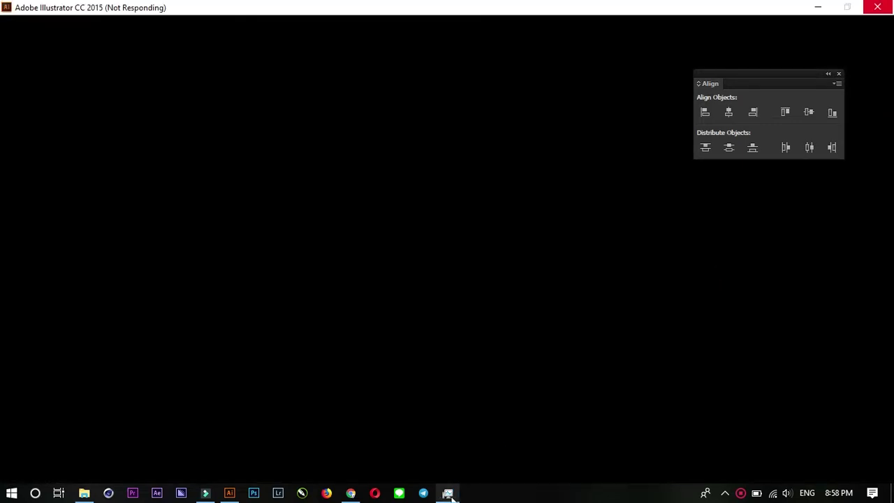
click(449, 494)
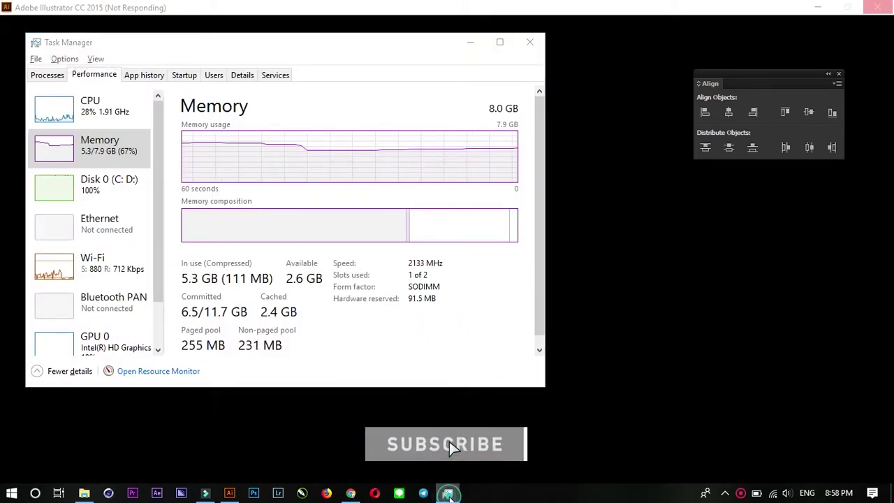
click(449, 495)
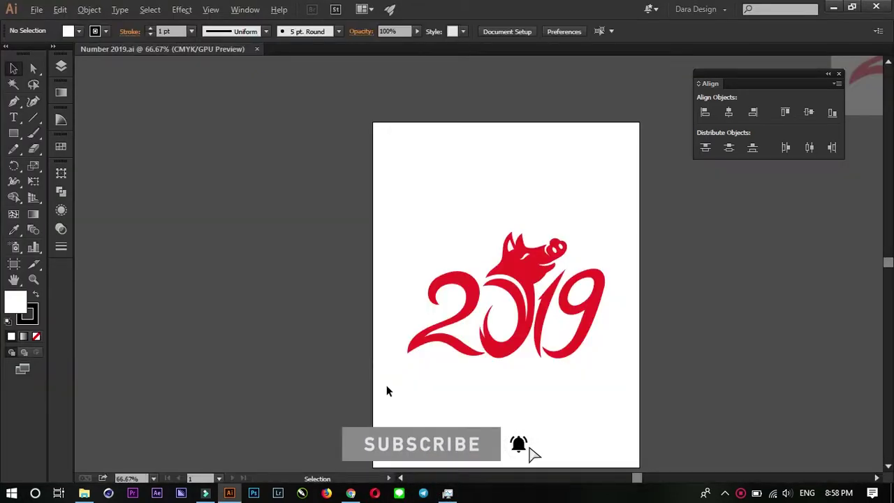
Step: Select the red 2019 artwork and fit the whole page in view
drag(673, 422, 359, 214)
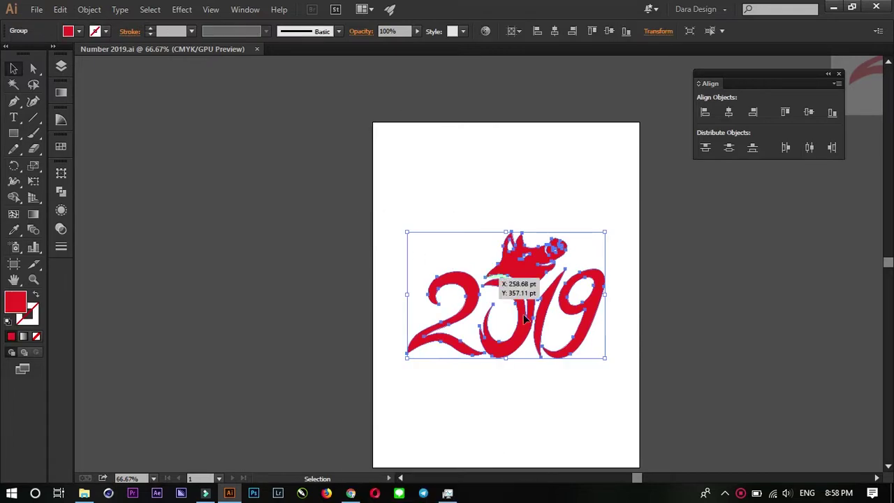
alt+scroll(525, 295, up, 3)
alt+scroll(525, 295, down, 1)
drag(601, 390, 535, 331)
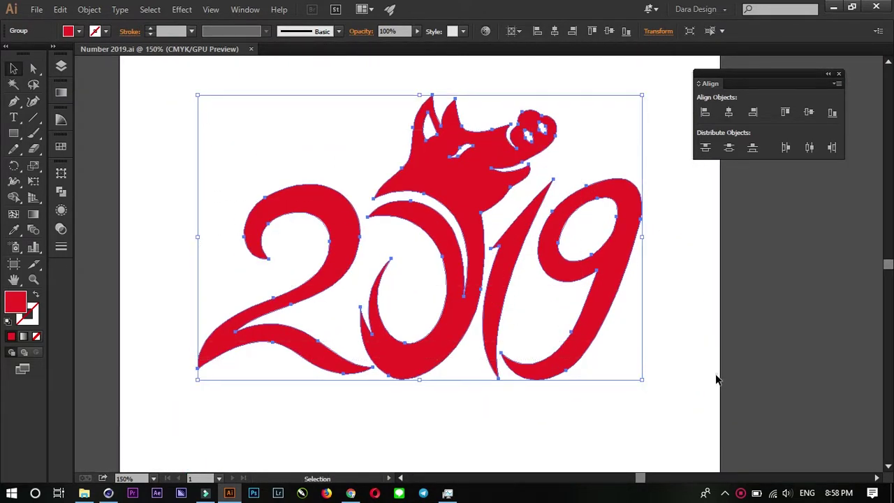
alt+scroll(576, 298, down, 2)
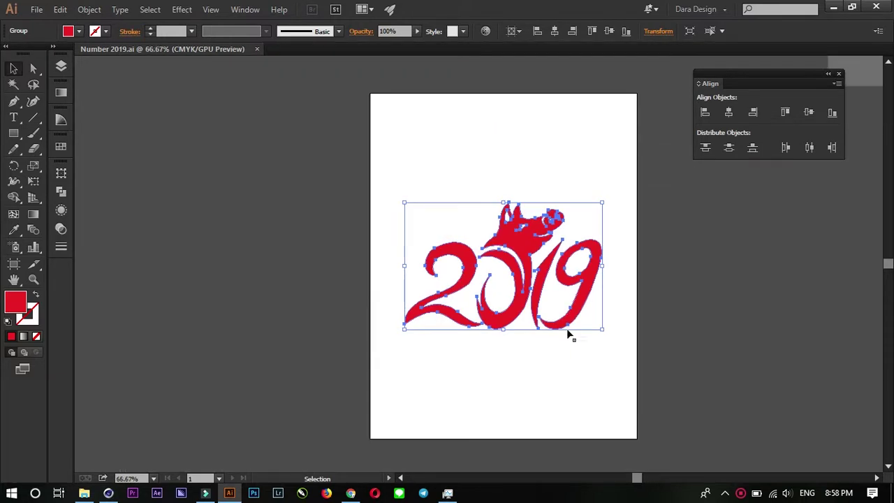
drag(560, 330, 517, 330)
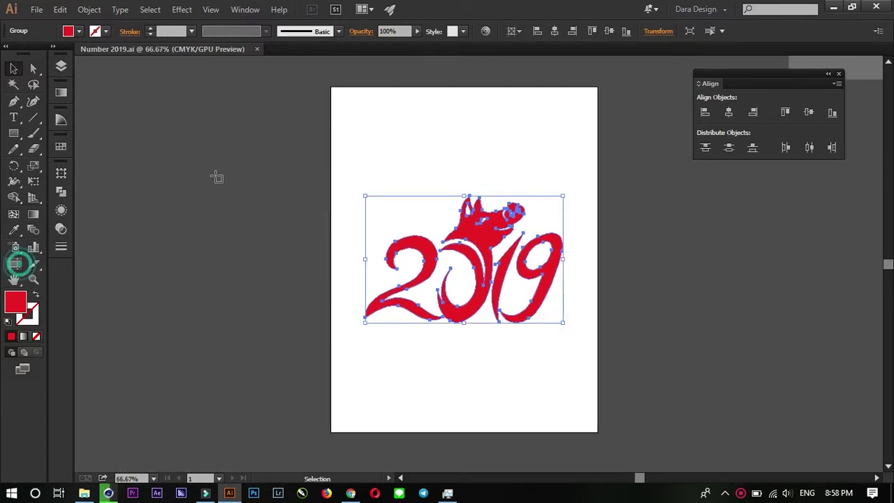
Step: Lower the artboard's top edge so it tightly frames the 2019 lettering
key(shift+o)
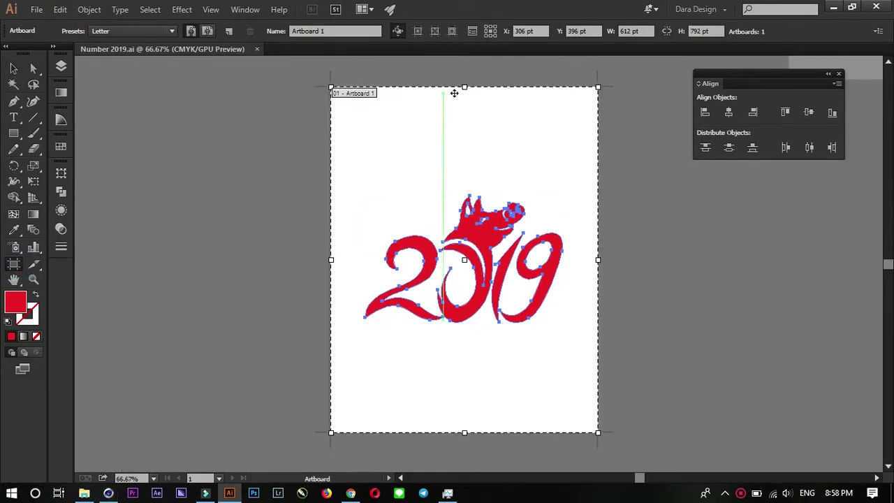
alt+drag(466, 135, 465, 176)
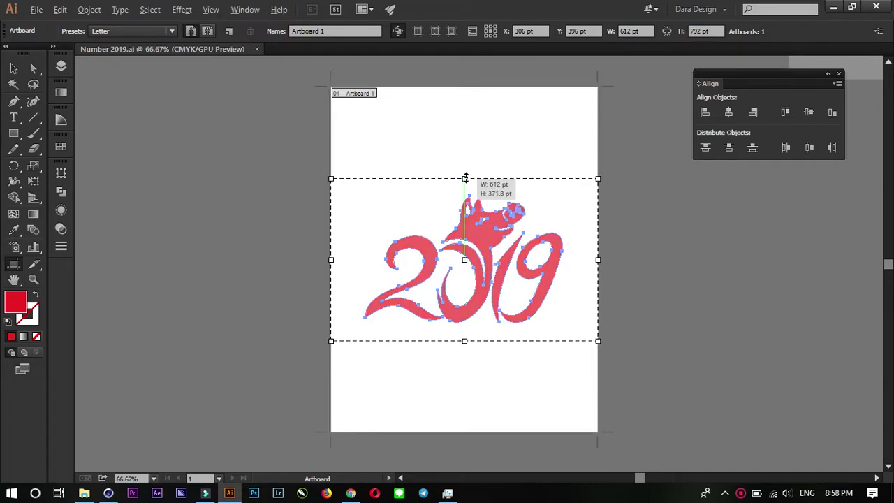
click(15, 67)
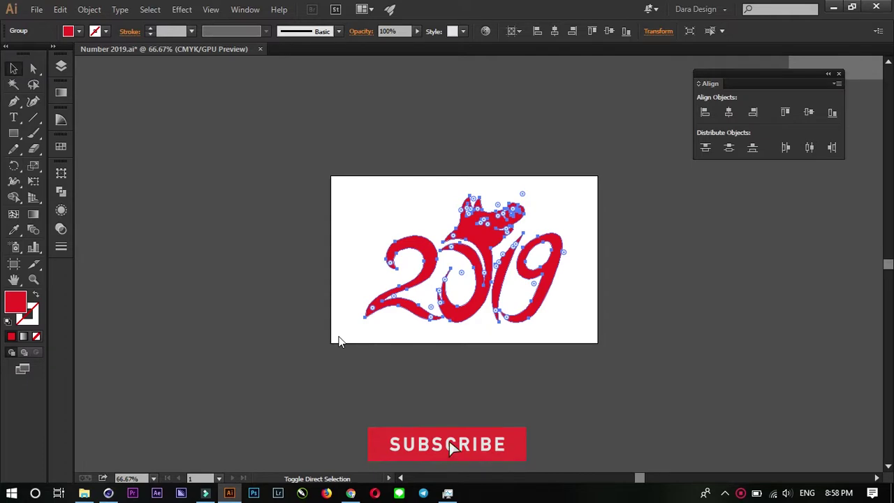
key(ctrl+shift+s)
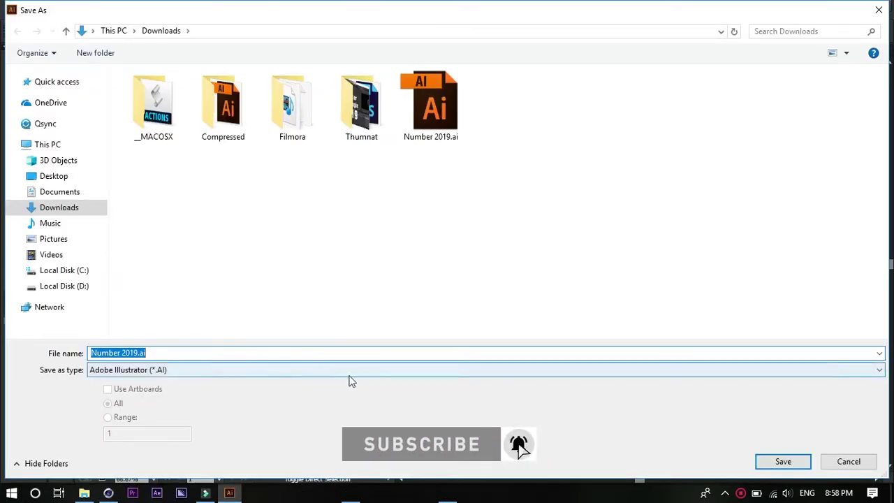
Step: Save over Number 2019.ai in the Illustrator 8 version format
click(782, 461)
click(485, 298)
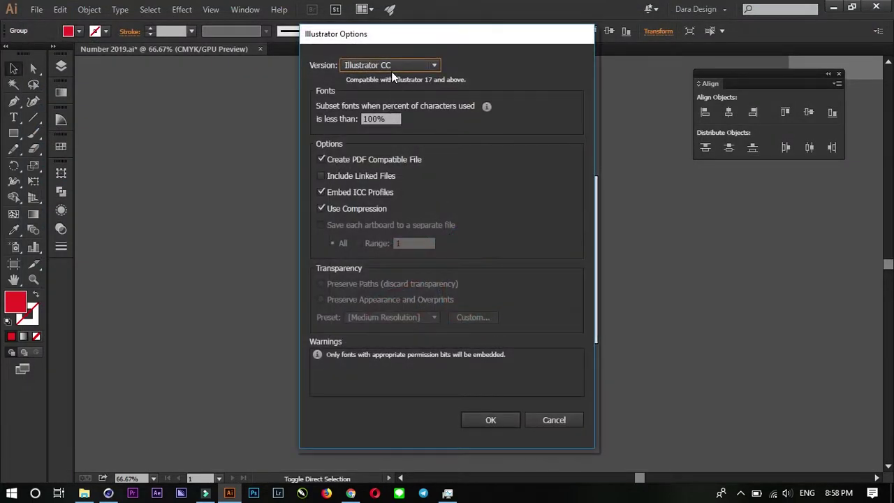
click(388, 66)
click(386, 227)
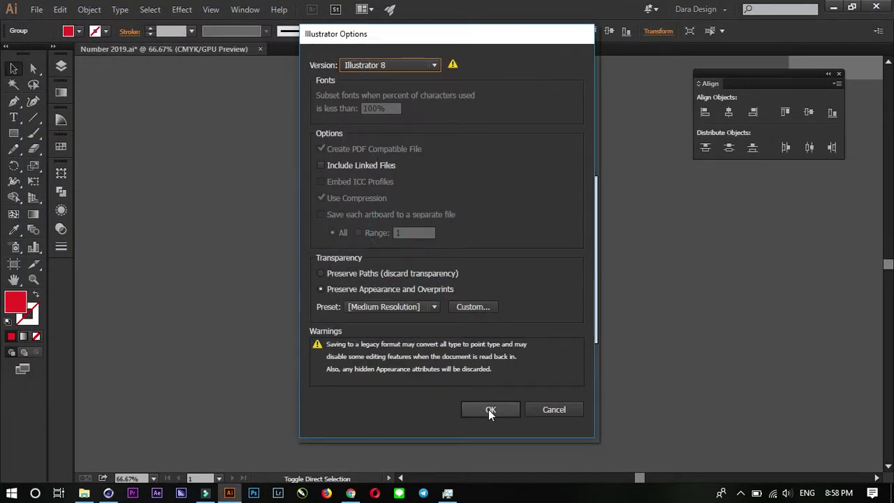
click(489, 409)
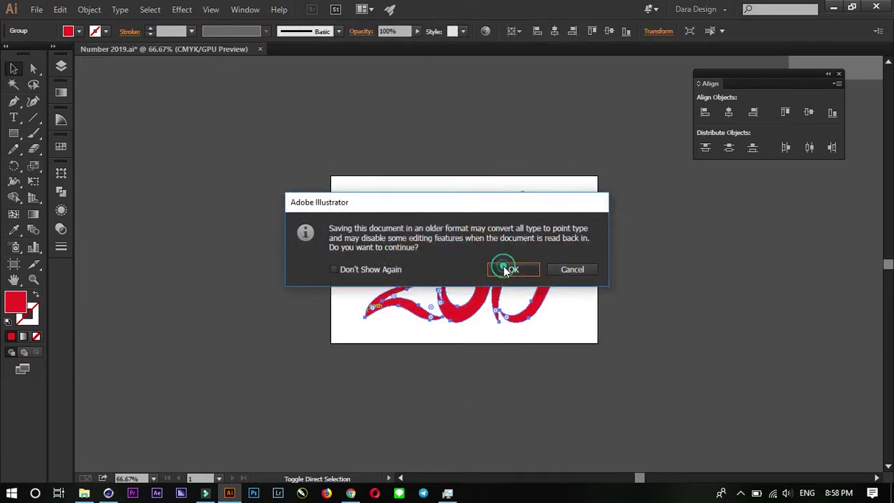
click(507, 270)
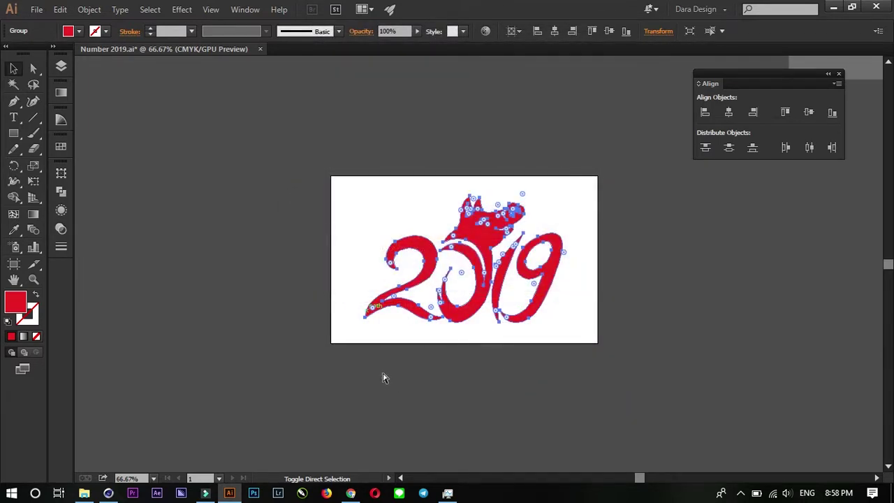
Step: Close the Number 2019.ai document and switch to the Cinema 4D scene
click(257, 49)
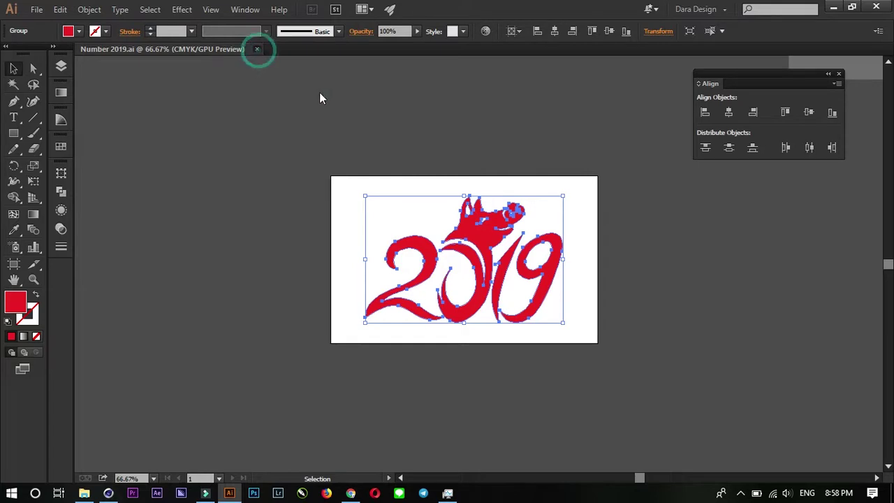
click(875, 8)
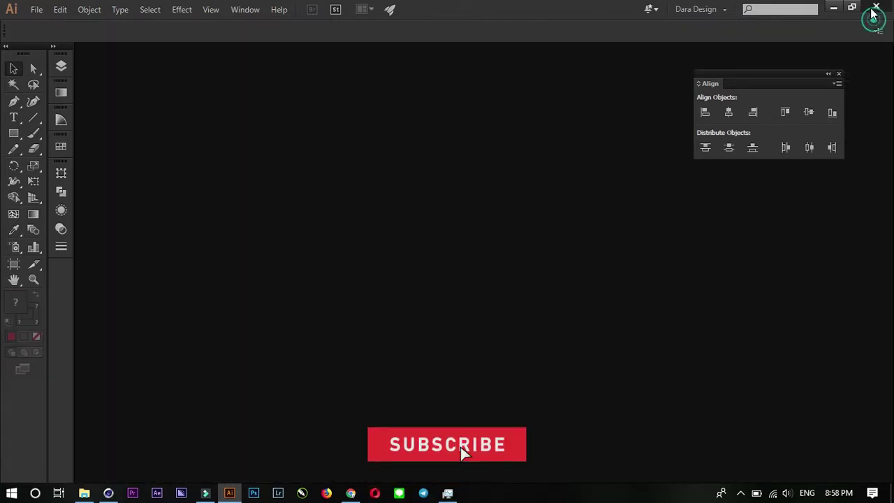
click(108, 493)
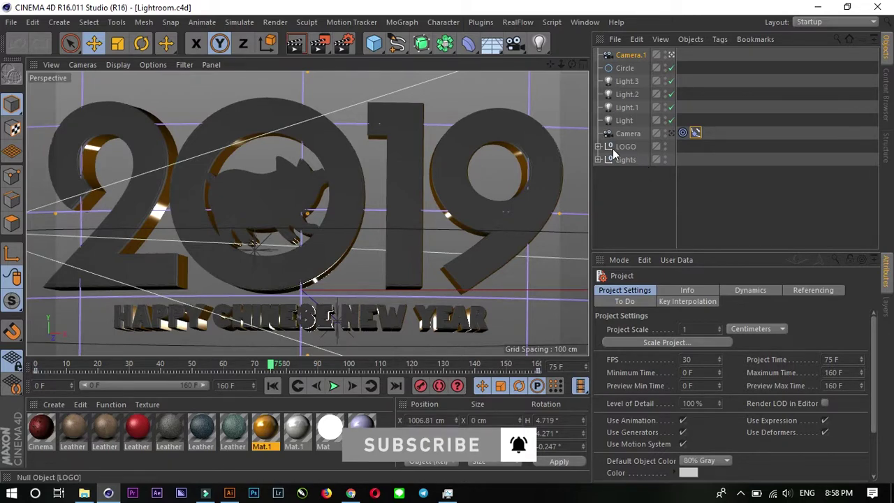
Step: Leave the Camera.1 view and delete the LOGO null with its 2019 text
click(670, 55)
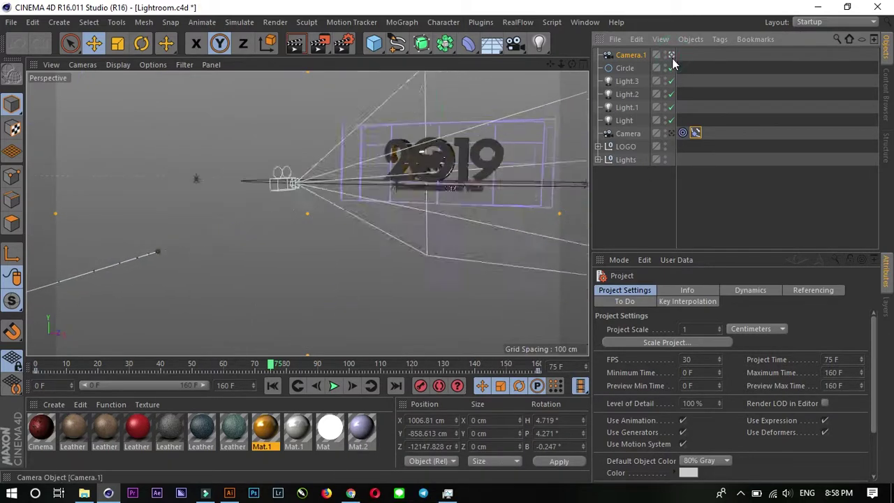
click(624, 149)
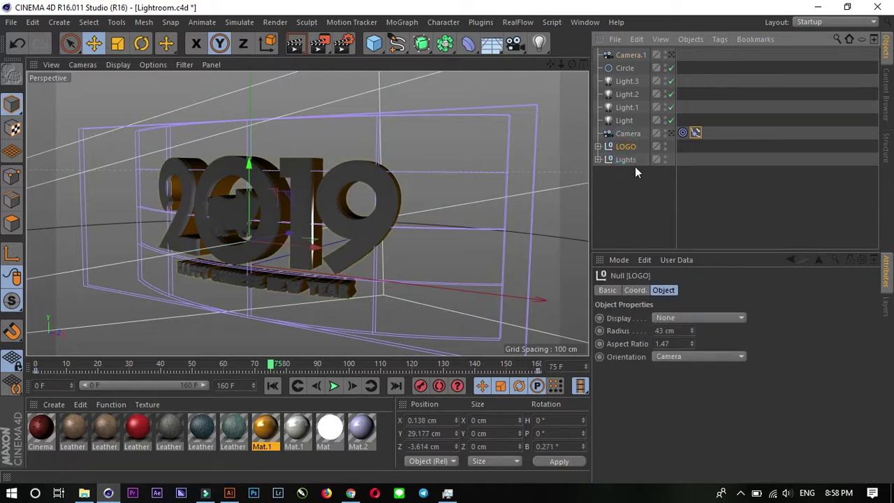
key(Delete)
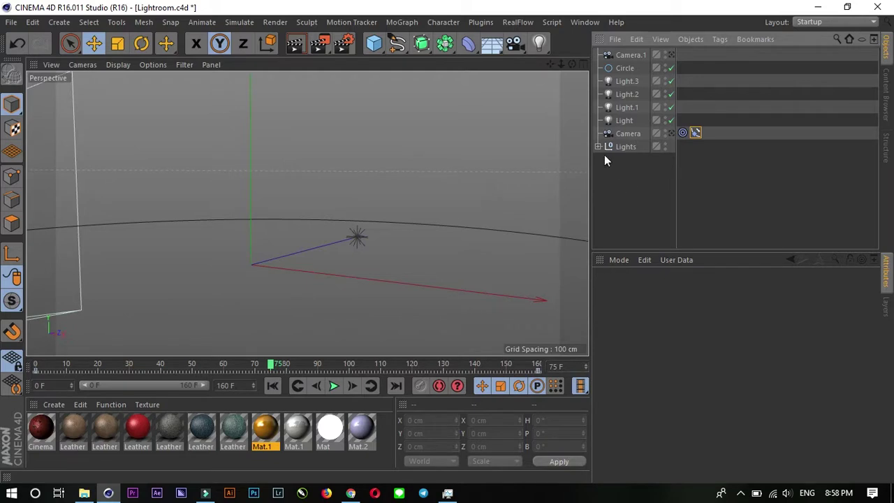
Step: Turn the viewport grid back on and start a File > Merge
click(184, 65)
click(215, 226)
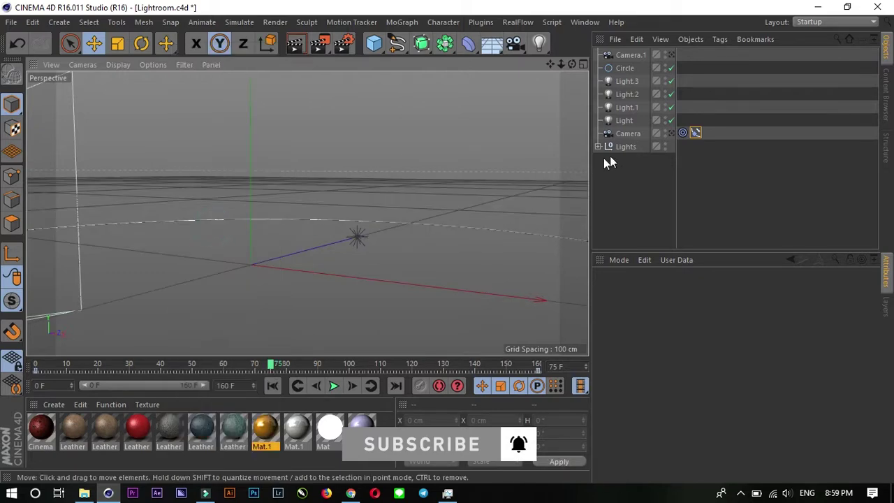
click(615, 39)
click(634, 60)
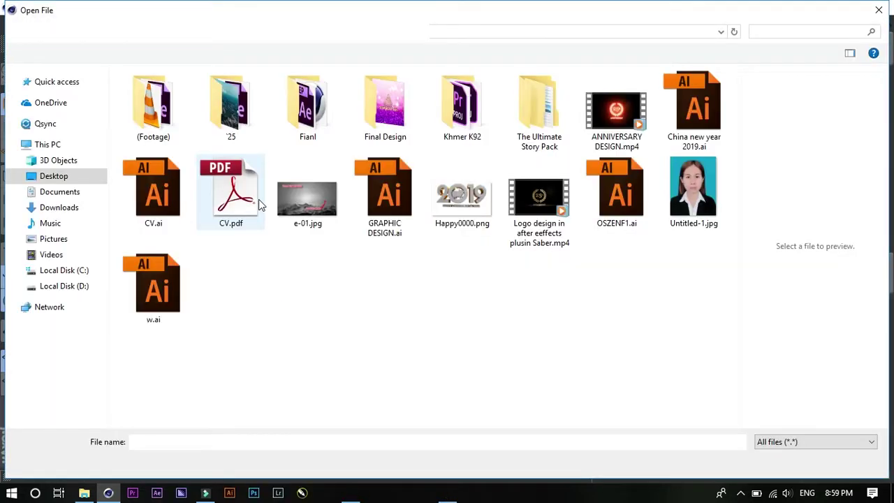
Step: Merge Number 2019.ai from Downloads via Illustrator Import and edit its X position
click(46, 208)
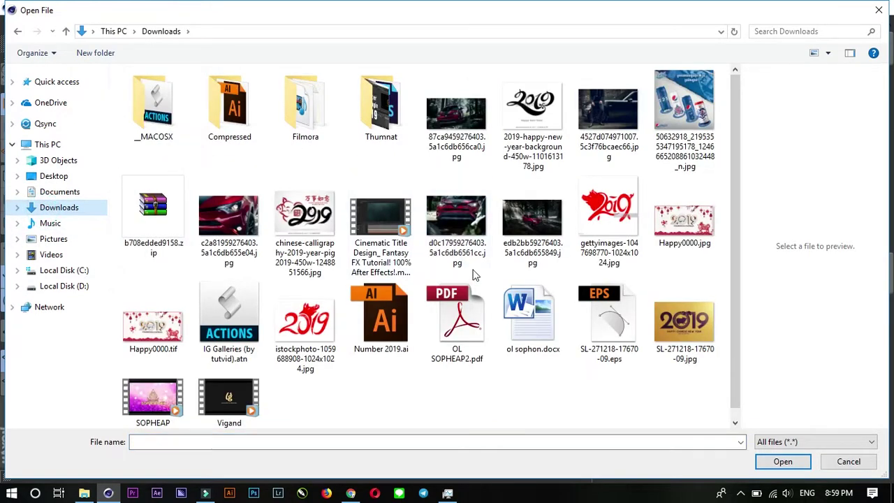
click(380, 318)
click(782, 461)
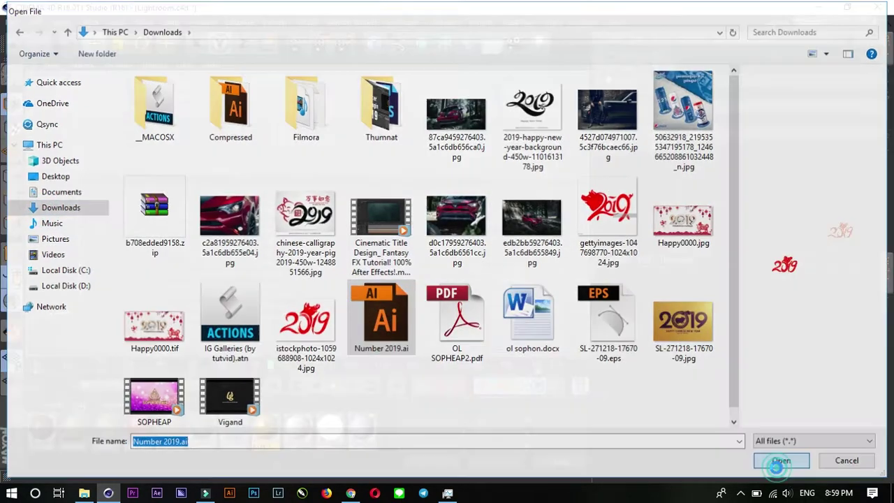
click(750, 472)
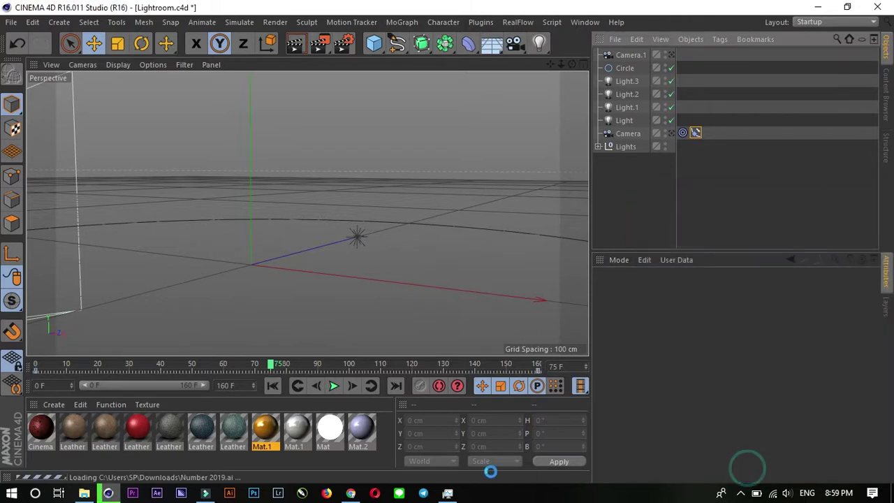
click(450, 420)
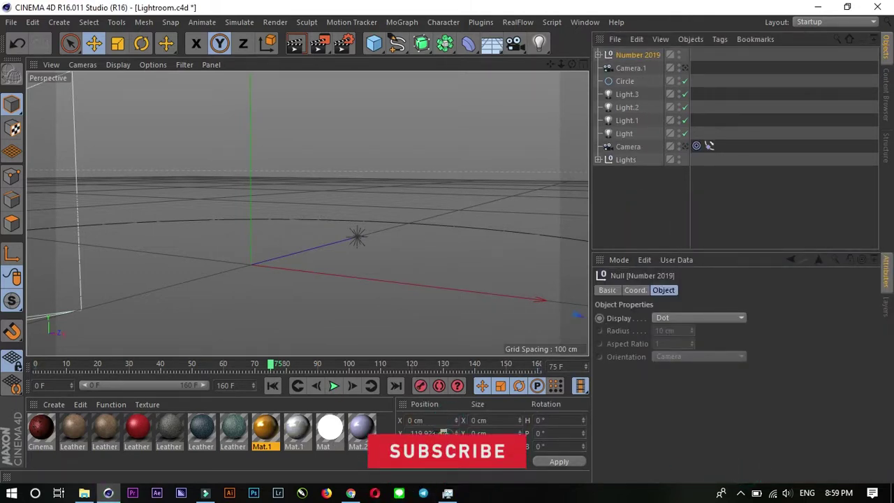
Step: Apply X 0 cm to the Number 2019 group, undoing a trial downward move
click(555, 466)
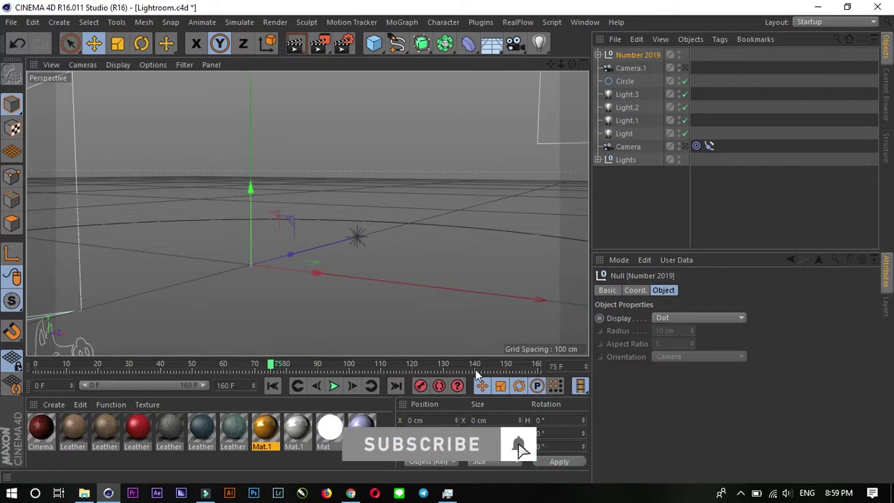
drag(561, 63, 531, 70)
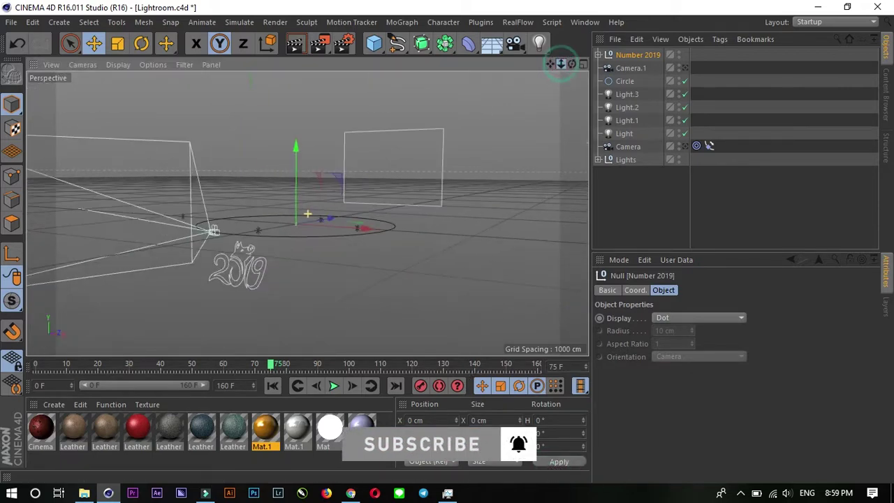
scroll(307, 214, up, 2)
scroll(307, 214, up, 2)
scroll(307, 213, up, 1)
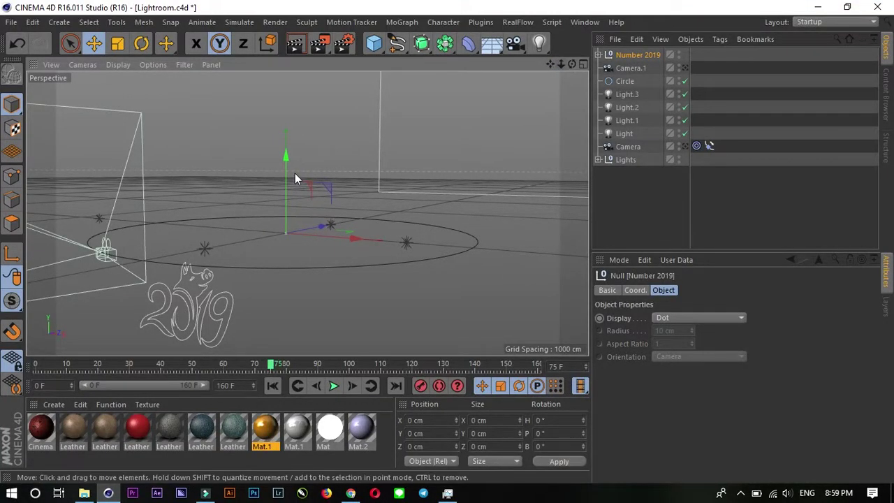
mouse_move(285, 157)
mouse_down()
mouse_move(303, 255)
mouse_move(292, 164)
mouse_up()
key(ctrl+z)
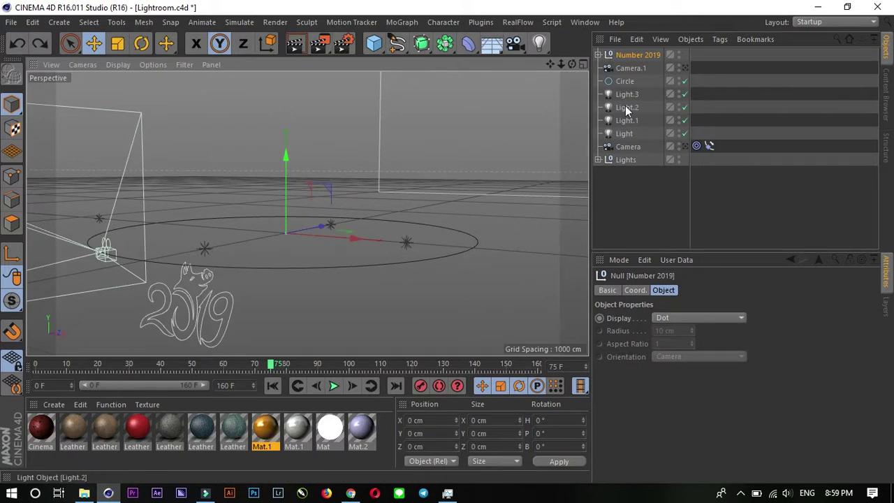
Step: Inspect Paths 10, 4 and 2, then delete the stray Path 1 spline
click(598, 54)
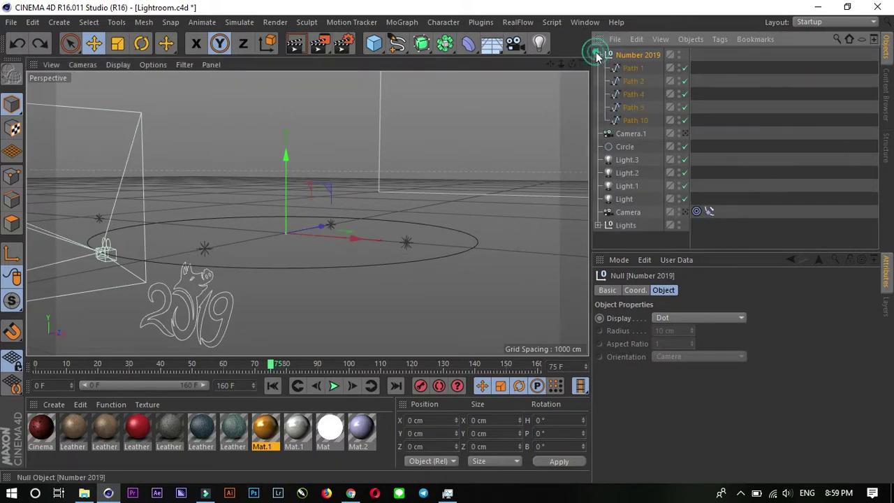
click(623, 120)
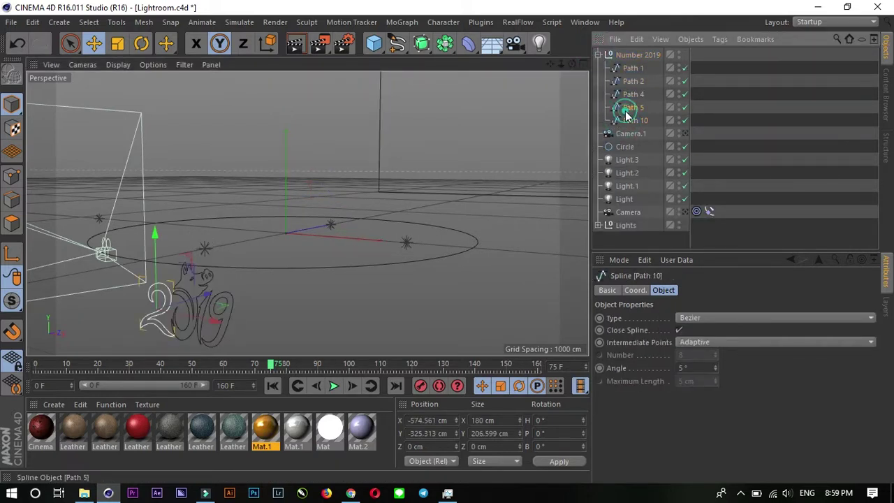
click(630, 94)
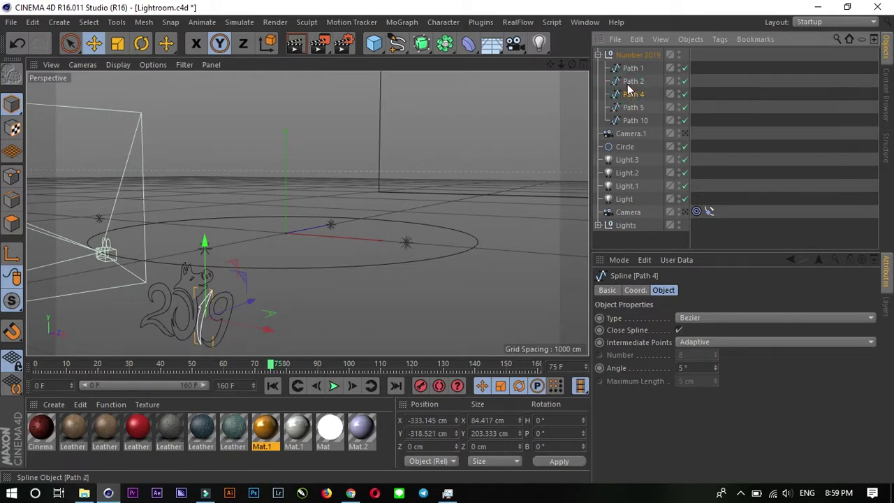
click(629, 83)
click(630, 68)
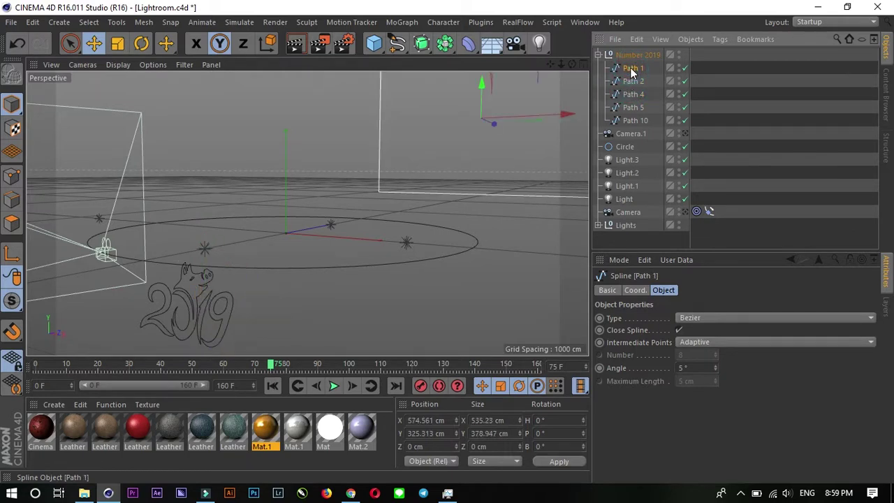
key(Delete)
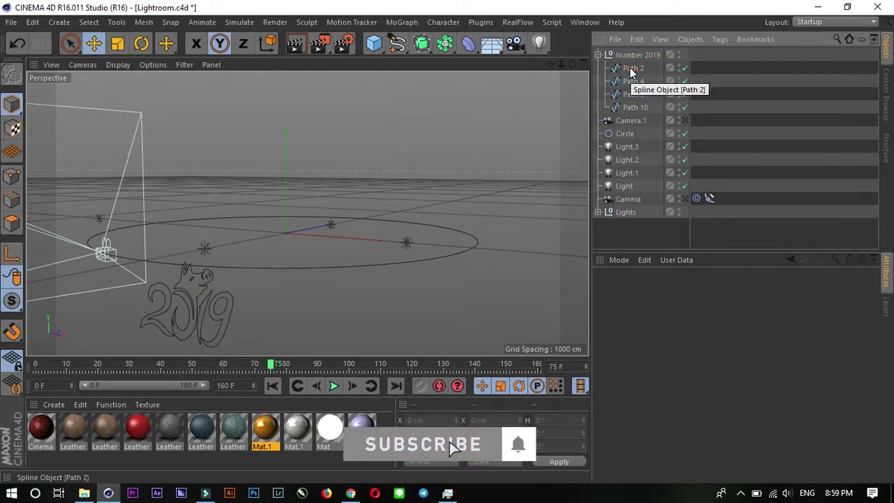
click(632, 55)
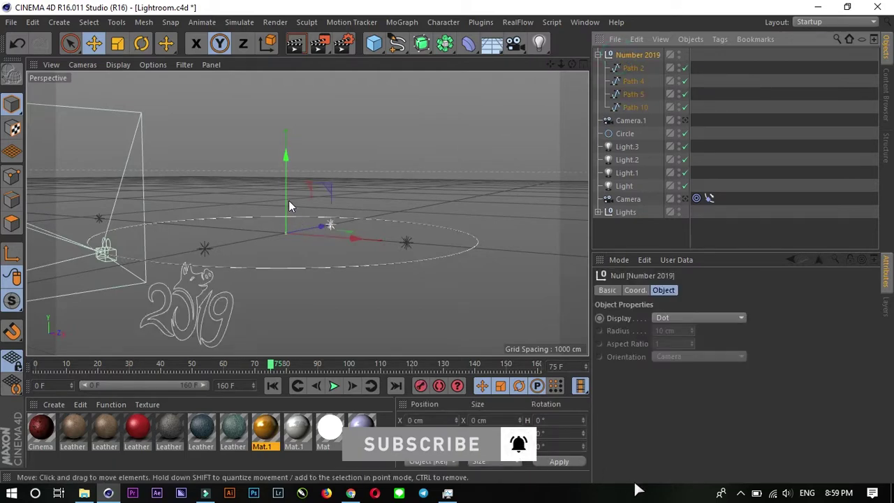
Step: Raise the 2019 lettering and shift it left in the perspective view
drag(282, 156, 283, 32)
mouse_move(310, 161)
mouse_down()
mouse_move(310, 152)
mouse_move(338, 243)
mouse_move(377, 262)
mouse_move(511, 287)
mouse_up()
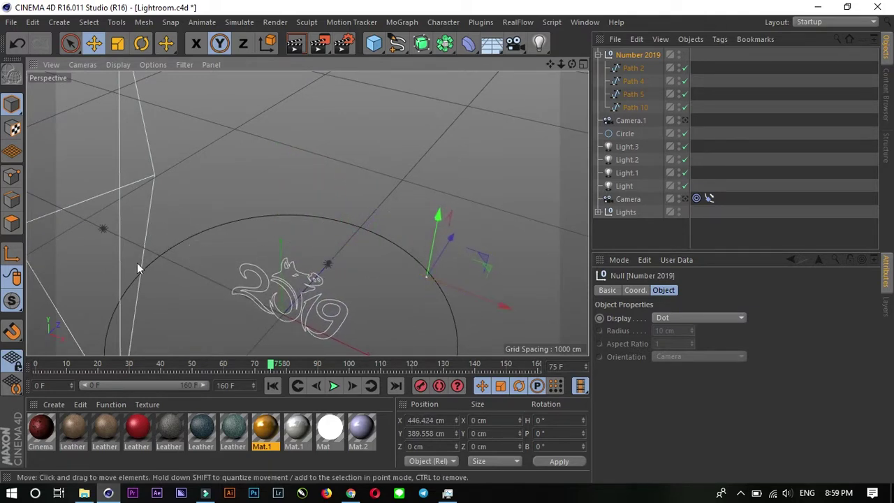
mouse_move(502, 307)
mouse_down()
mouse_move(429, 305)
mouse_move(360, 284)
mouse_up()
Step: Fine-tune the lettering to X 37.905 cm, Y 76.734 cm in the Front view
click(571, 63)
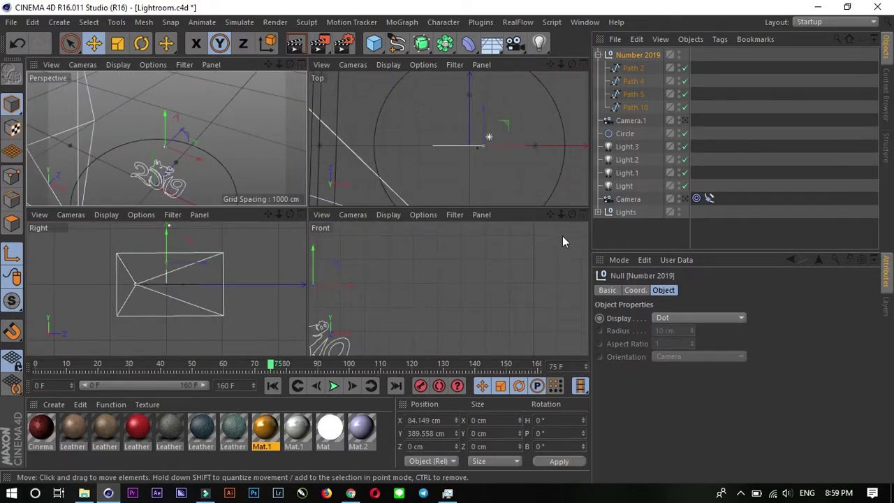
click(572, 214)
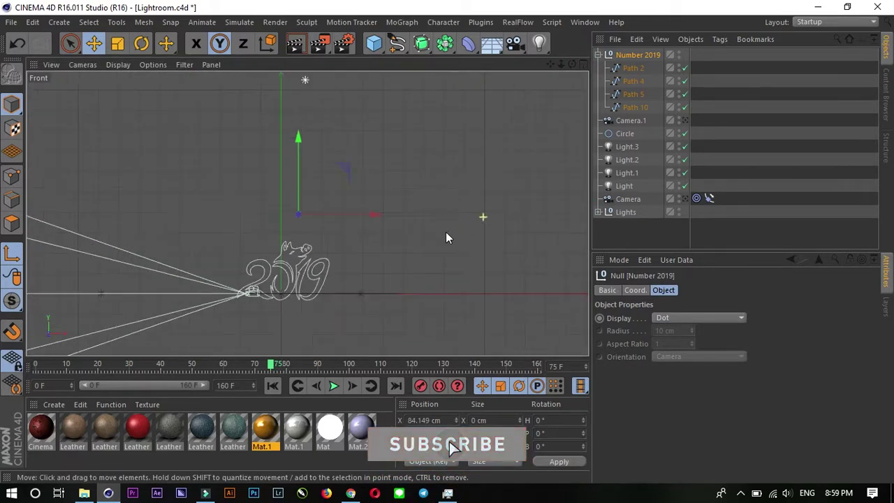
scroll(307, 305, up, 2)
mouse_move(298, 120)
mouse_down()
mouse_move(294, 224)
mouse_move(292, 196)
mouse_up()
drag(368, 274, 359, 268)
drag(282, 200, 281, 197)
drag(366, 277, 364, 274)
Step: Orbit the perspective view to a near-level angle and collapse the Number 2019 hierarchy
click(581, 67)
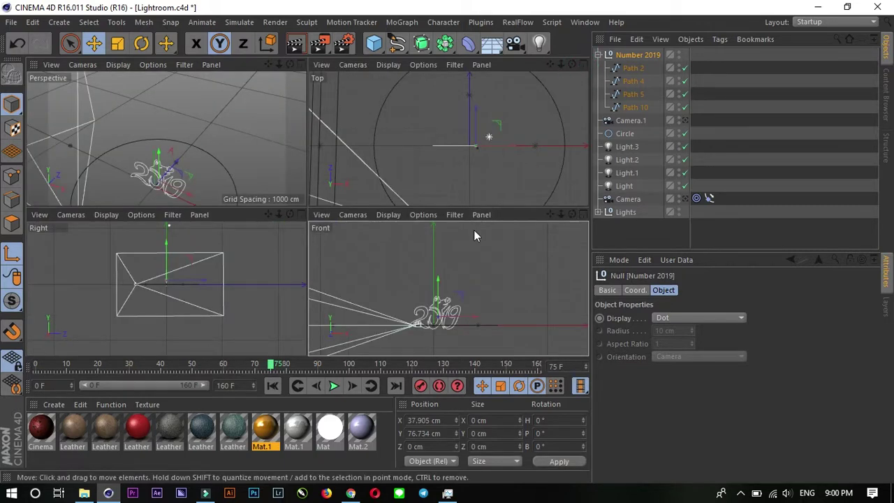
click(301, 64)
scroll(338, 180, up, 2)
scroll(387, 260, up, 1)
alt+drag(387, 260, 438, 169)
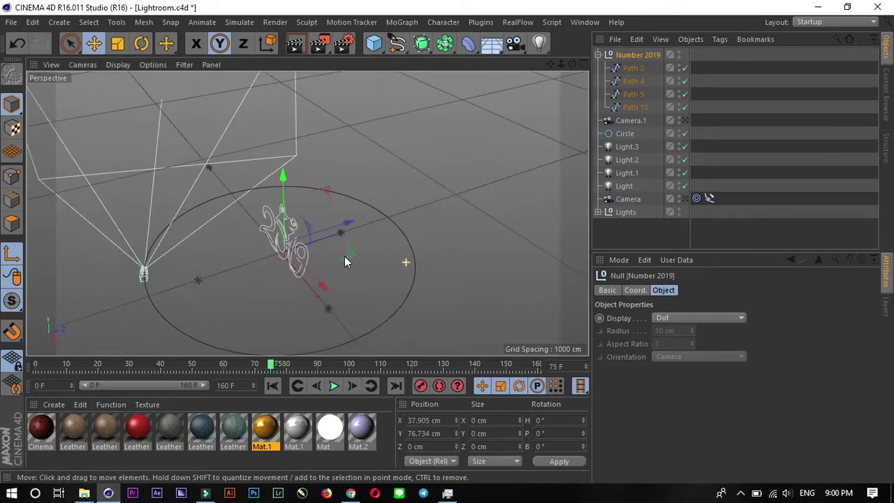
scroll(381, 239, up, 1)
scroll(381, 239, up, 1)
scroll(424, 298, up, 1)
scroll(413, 302, up, 1)
scroll(413, 307, down, 1)
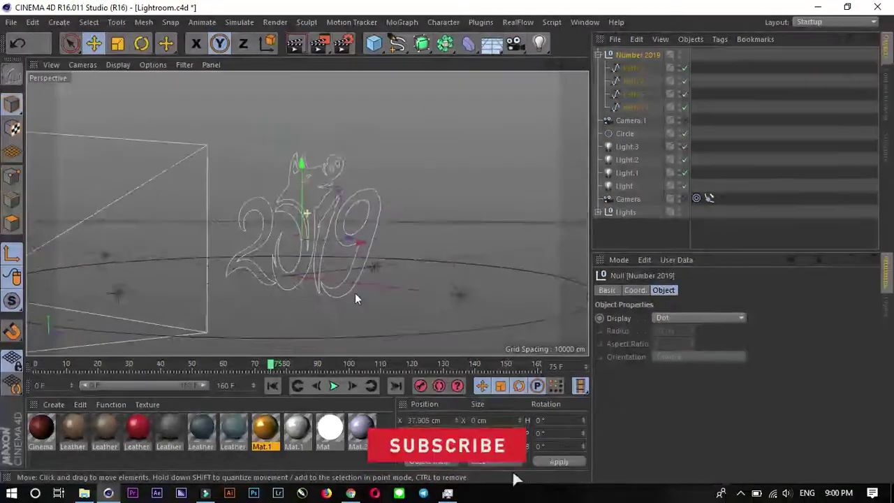
scroll(373, 309, down, 1)
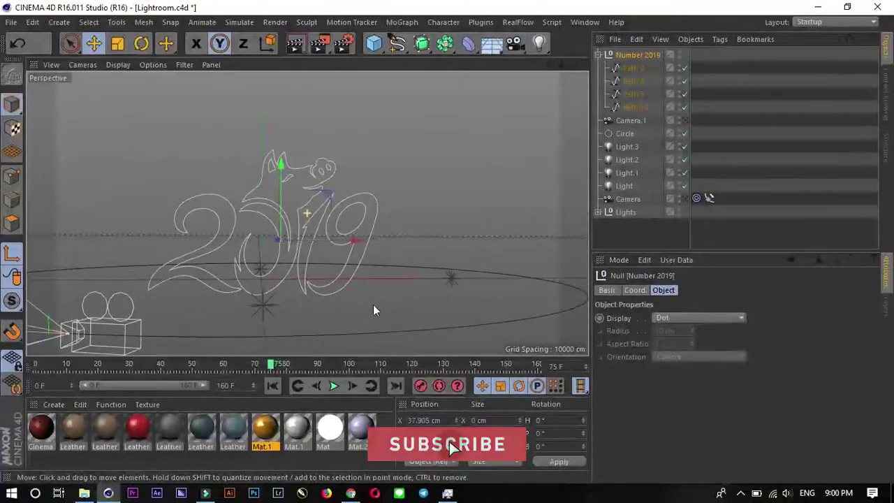
click(598, 54)
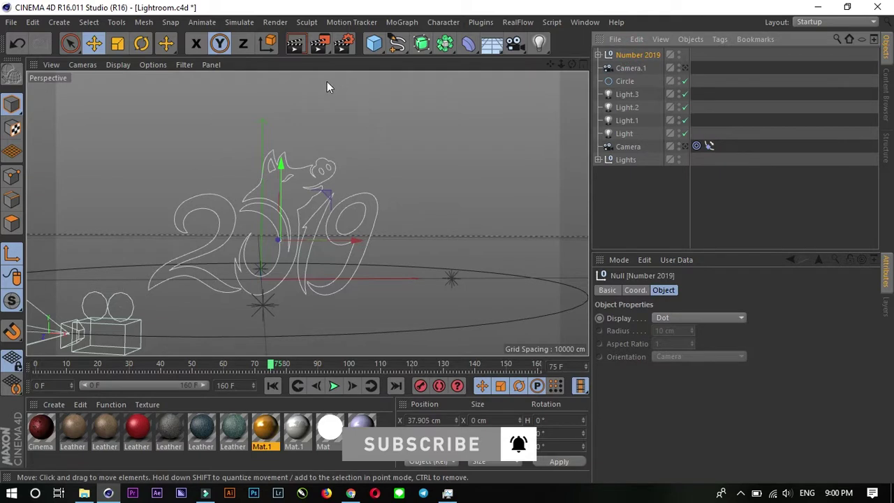
Step: Put Number 2019 in an Extrude with Hierarchical on and 52 cm depth
drag(422, 44, 568, 63)
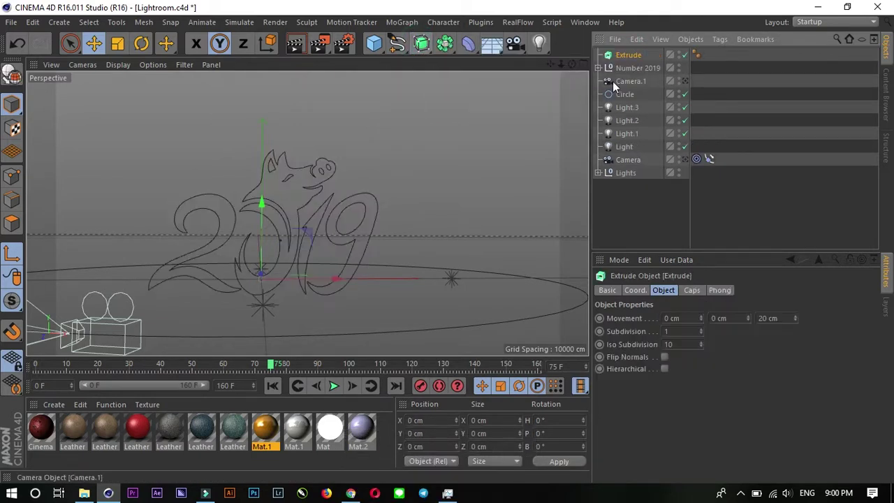
drag(622, 68, 627, 55)
click(598, 54)
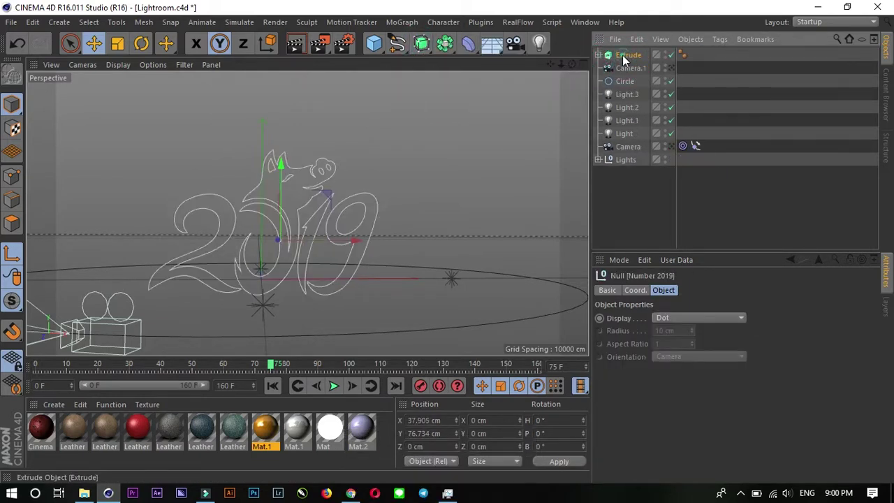
click(628, 54)
click(664, 368)
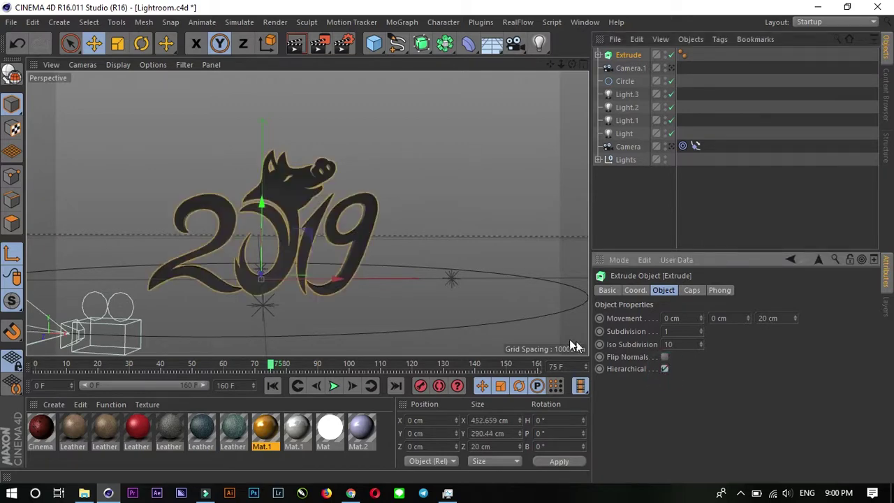
alt+drag(465, 241, 346, 209)
drag(796, 319, 796, 300)
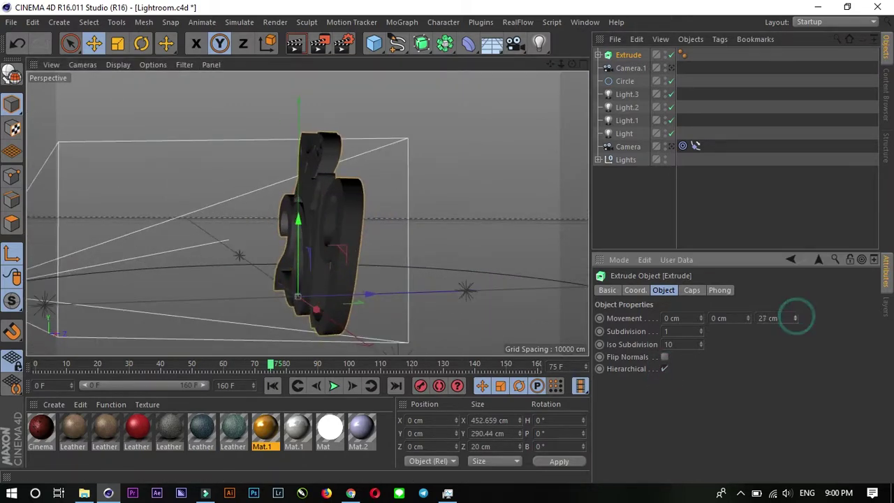
Step: Orbit and zoom to frame the extruded 2019 lettering from the front
mouse_move(461, 181)
alt+mouse_down()
mouse_move(447, 173)
mouse_move(447, 225)
mouse_move(576, 243)
mouse_move(355, 159)
alt+mouse_up()
mouse_move(355, 159)
alt+right_down()
mouse_move(322, 161)
mouse_move(414, 150)
mouse_move(507, 116)
mouse_move(494, 119)
alt+right_up()
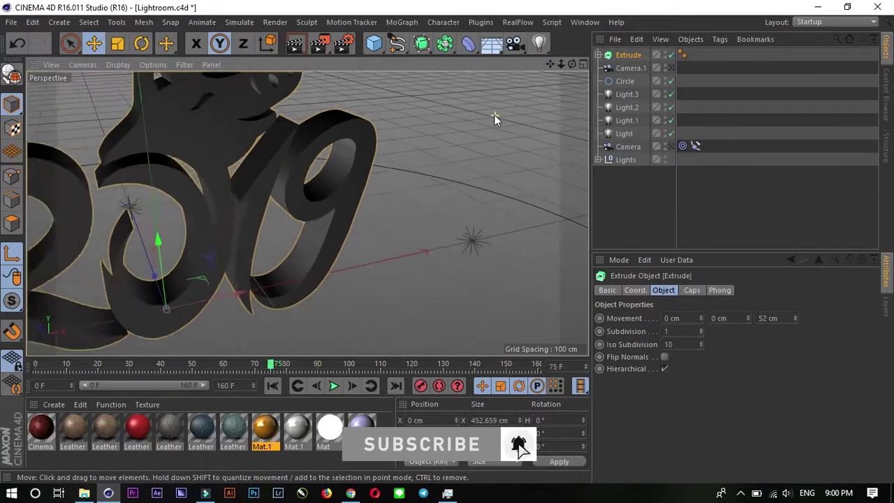
scroll(494, 119, down, 3)
mouse_move(495, 116)
alt+mouse_down()
mouse_move(310, 113)
mouse_move(335, 133)
mouse_move(302, 163)
mouse_move(347, 126)
mouse_move(290, 126)
mouse_move(296, 157)
mouse_move(295, 125)
alt+mouse_up()
alt+right_drag(375, 187, 405, 192)
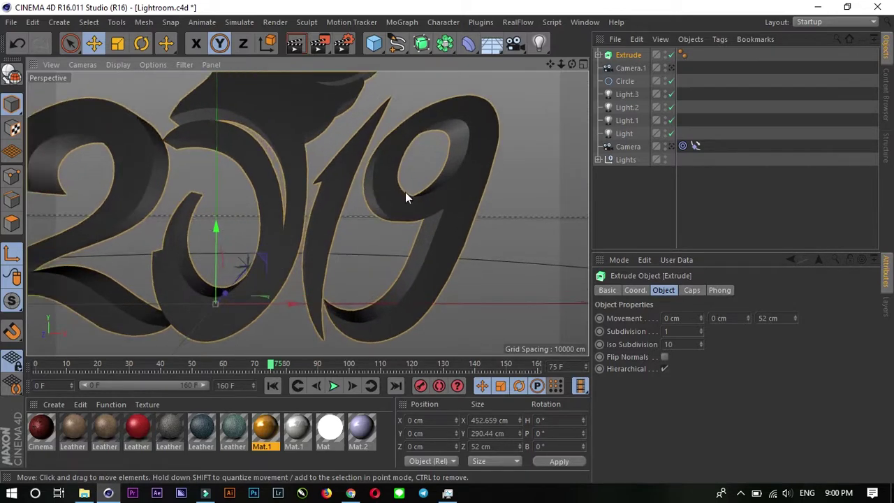
scroll(405, 192, down, 3)
scroll(405, 192, down, 2)
alt+drag(541, 69, 142, 132)
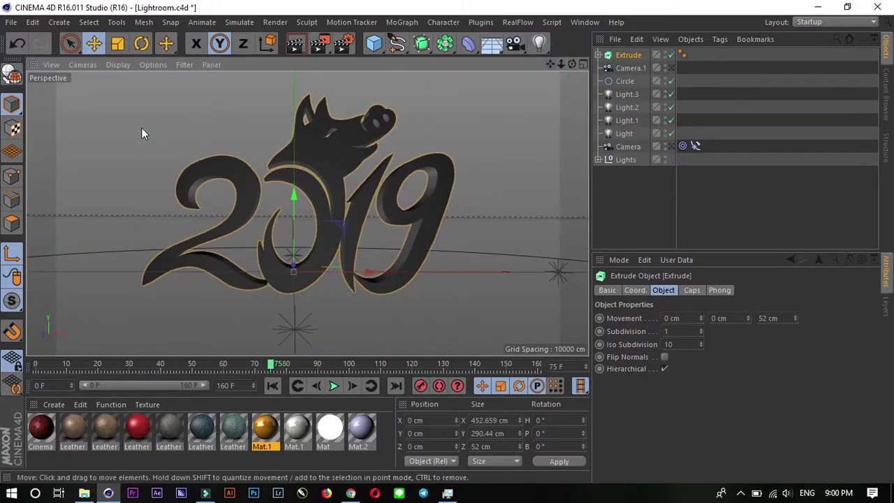
click(184, 68)
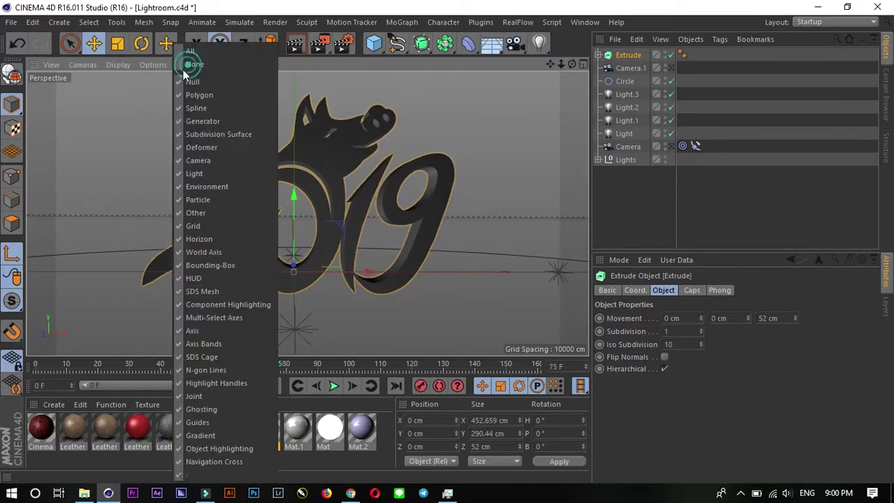
Step: Hide the viewport grid, change the viewport shading, and orbit to the side
click(199, 226)
click(146, 68)
click(103, 68)
click(102, 67)
click(132, 97)
scroll(378, 213, up, 2)
mouse_move(494, 230)
alt+mouse_down()
mouse_move(460, 237)
mouse_move(347, 215)
alt+mouse_up()
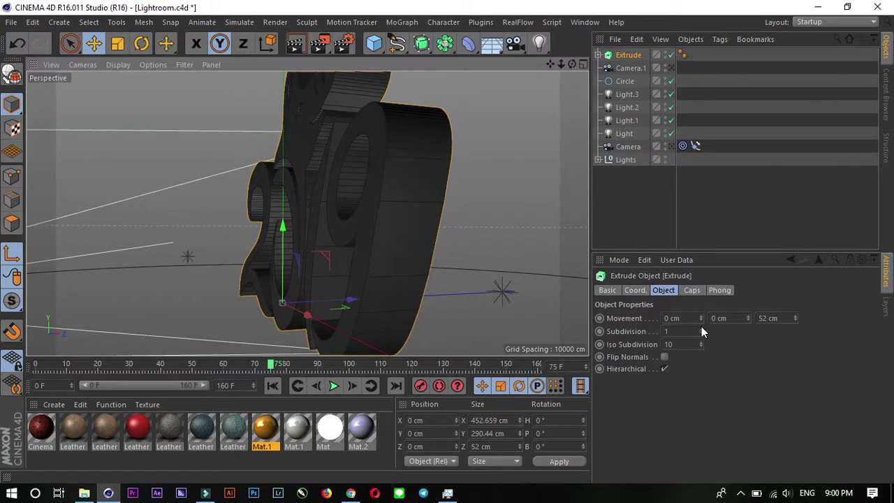
Step: Raise the Extrude's subdivisions and Iso Subdivision to 52, undoing an 8 cm movement offset
click(691, 290)
click(663, 289)
click(634, 289)
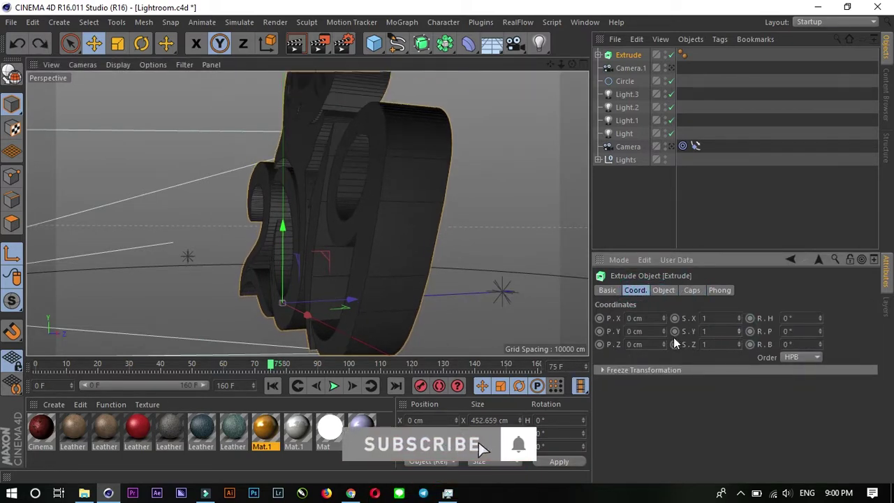
click(604, 290)
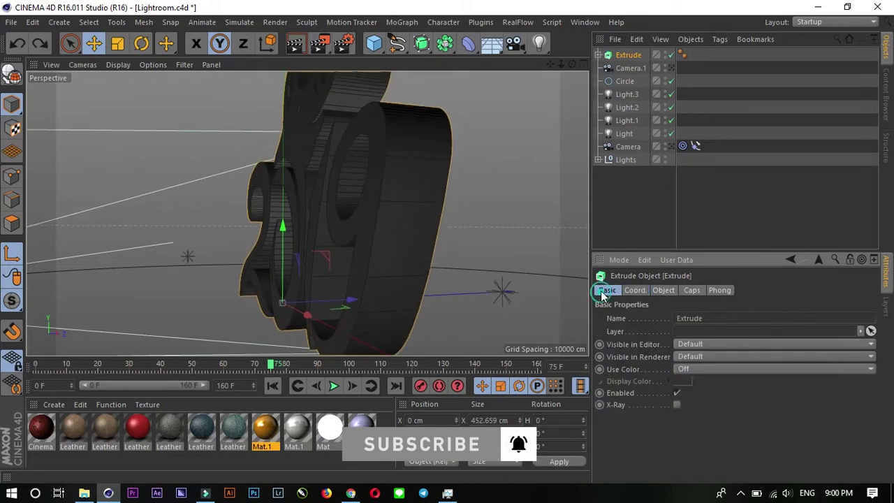
click(662, 290)
drag(701, 331, 701, 326)
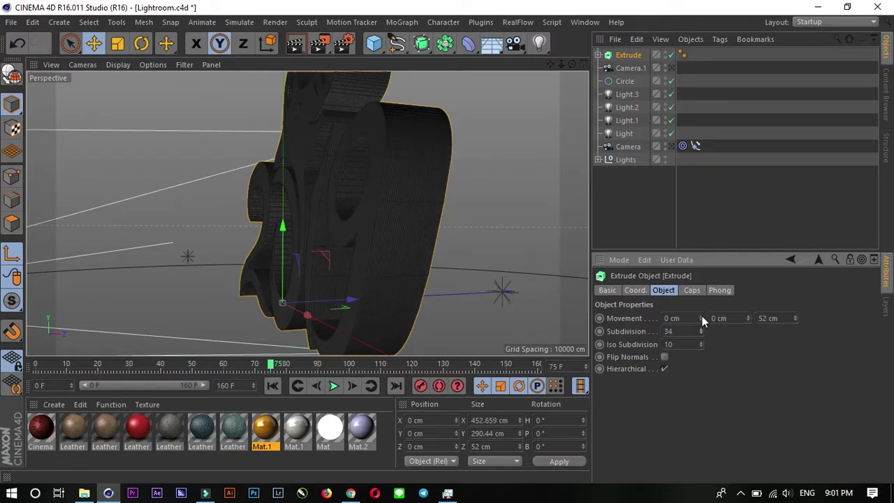
drag(701, 343, 701, 337)
drag(701, 317, 701, 307)
key(ctrl+z)
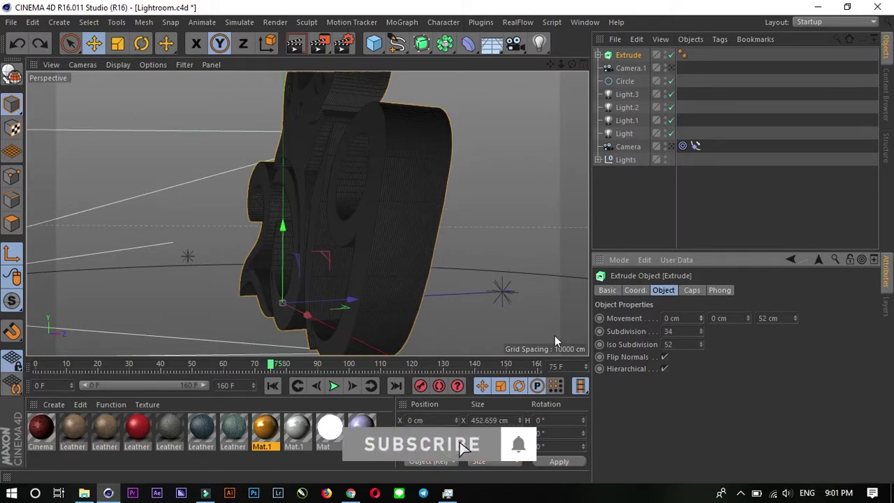
mouse_move(484, 286)
alt+mouse_down()
mouse_move(367, 240)
mouse_move(393, 230)
mouse_move(491, 278)
mouse_move(468, 223)
mouse_move(480, 200)
mouse_move(527, 276)
mouse_move(479, 290)
mouse_move(461, 241)
alt+mouse_up()
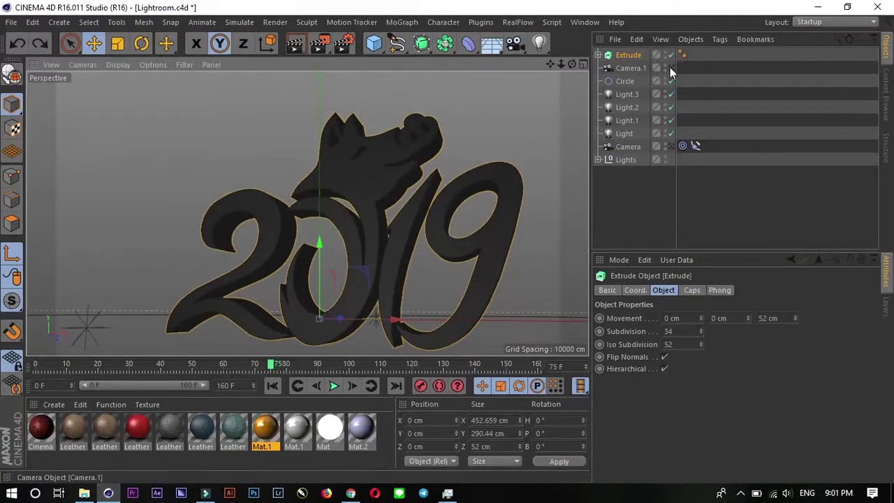
Step: Scrub the animation to about frame 145 and check the shot through Camera.1
click(670, 68)
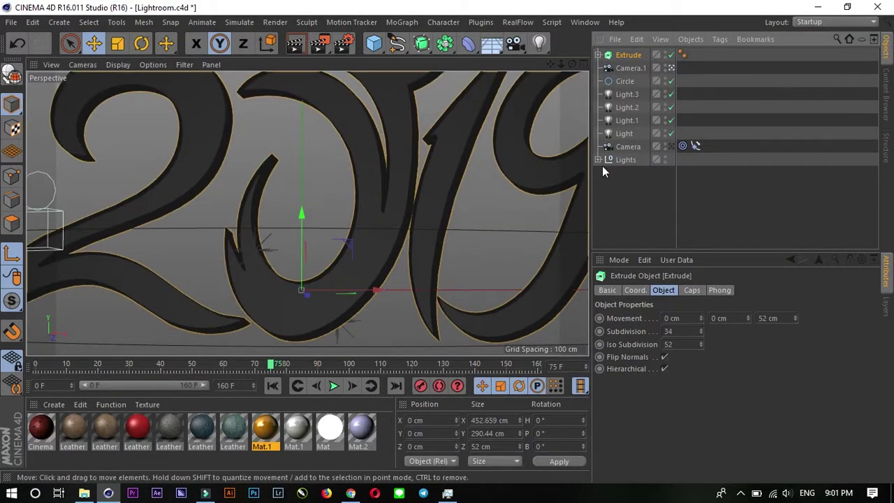
mouse_move(273, 363)
mouse_down()
mouse_move(587, 337)
mouse_move(526, 336)
mouse_move(544, 334)
mouse_up()
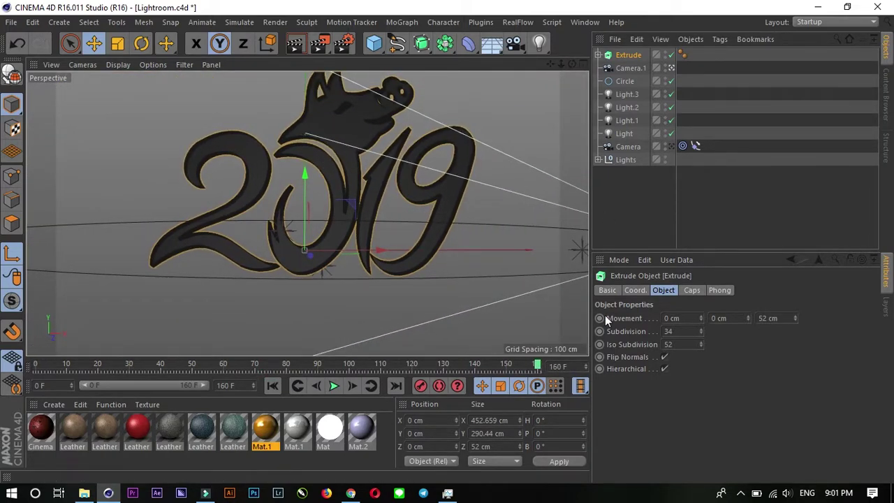
click(669, 67)
click(668, 68)
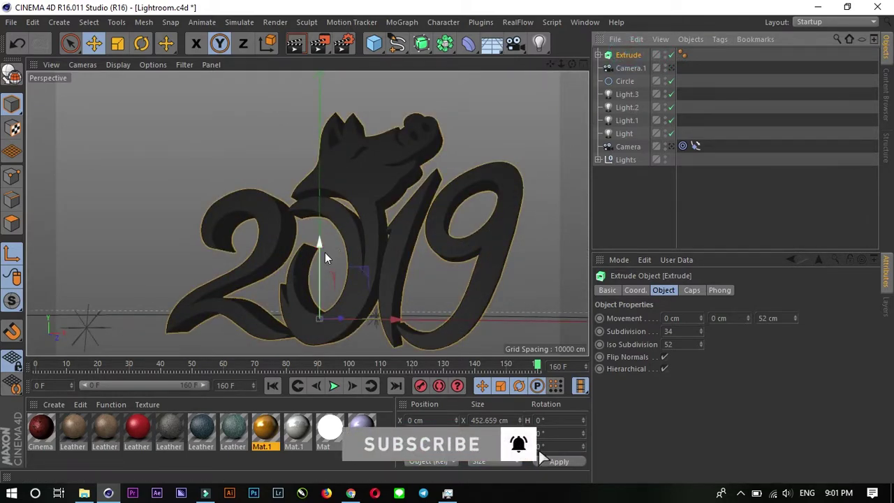
Step: Raise the 2019 extrusion along Y and centre it on X
drag(318, 245, 320, 189)
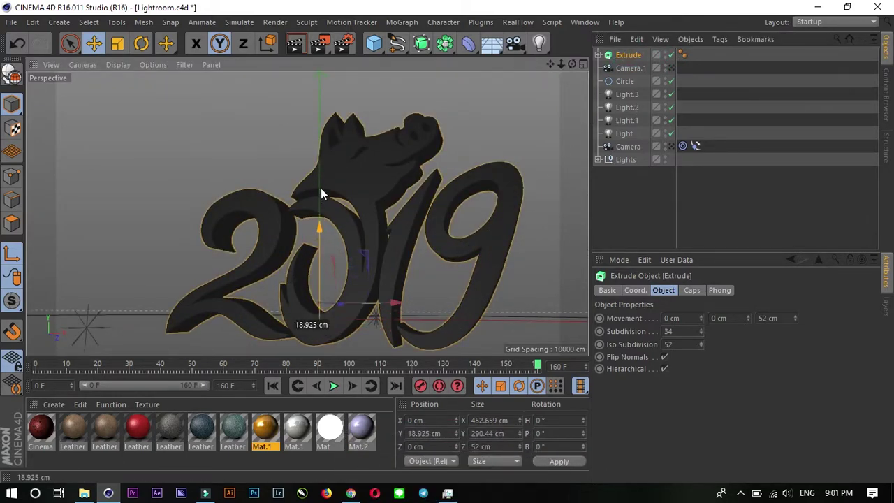
mouse_move(320, 187)
mouse_down()
mouse_move(319, 212)
mouse_move(375, 319)
mouse_up()
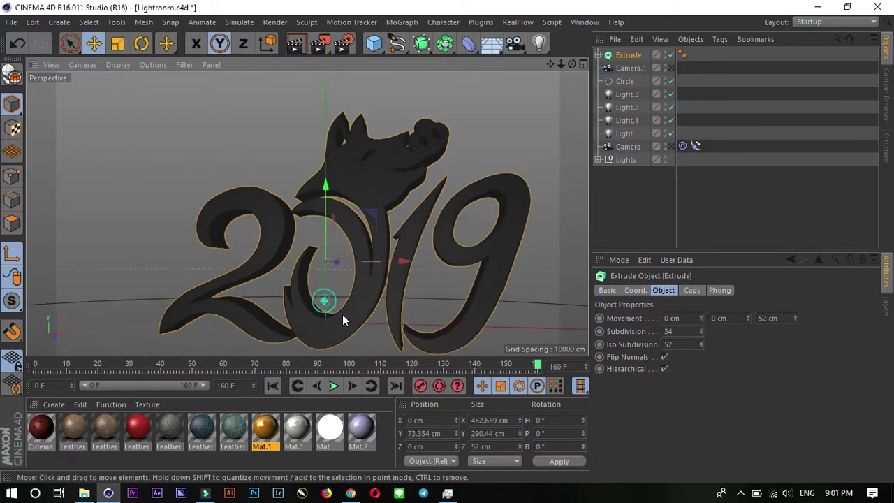
drag(407, 275, 417, 274)
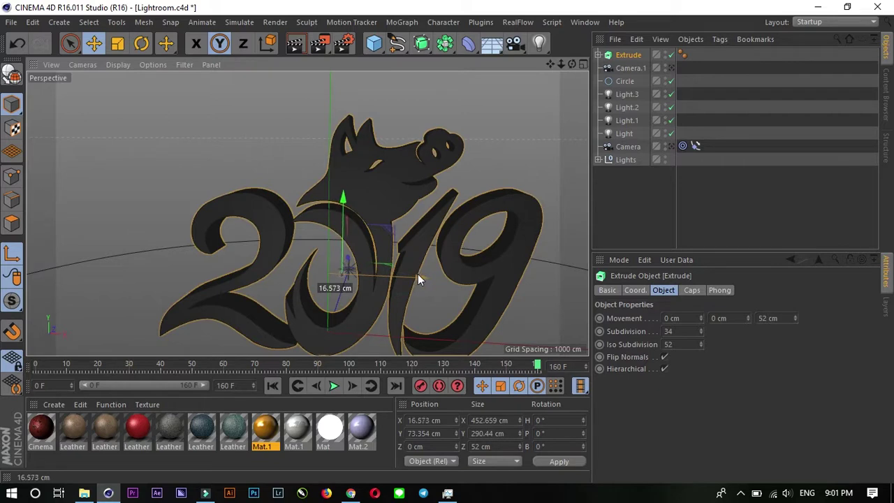
drag(347, 203, 347, 195)
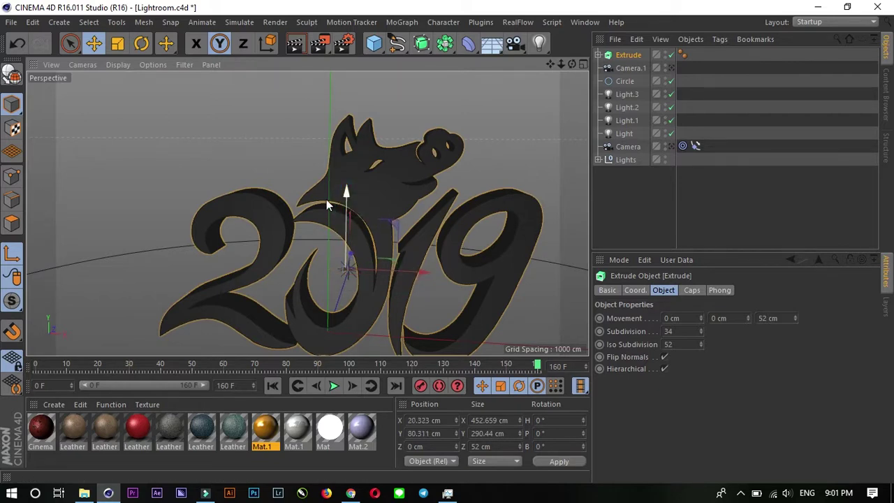
click(11, 255)
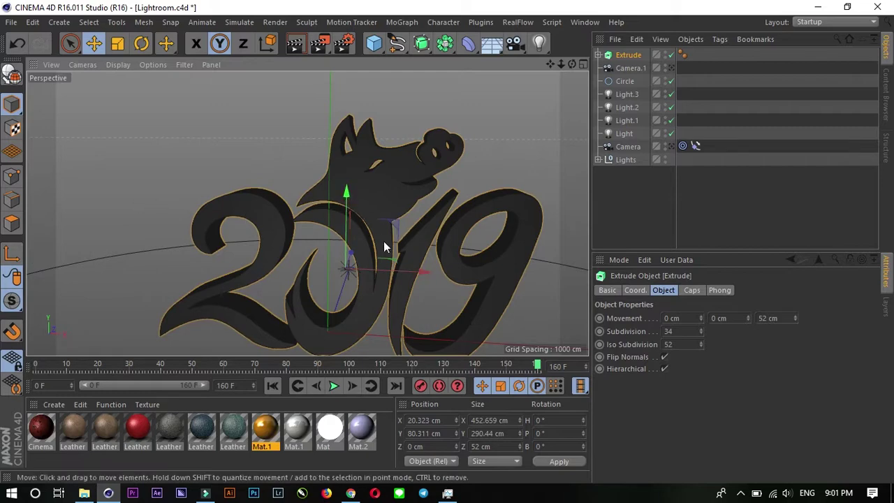
scroll(186, 151, down, 3)
scroll(186, 151, down, 2)
scroll(345, 249, down, 1)
drag(350, 215, 341, 219)
drag(273, 145, 273, 186)
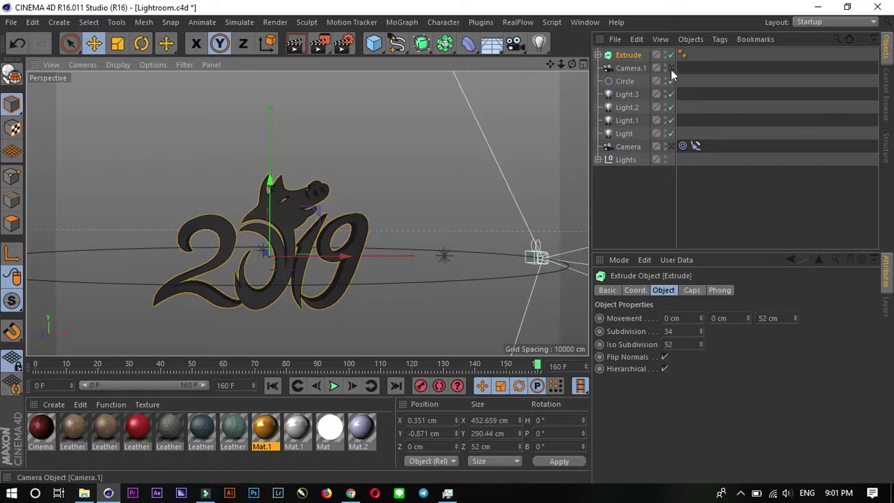
Step: Through Camera.1, nudge the lettering up to about Y 35 cm and render the view
click(670, 68)
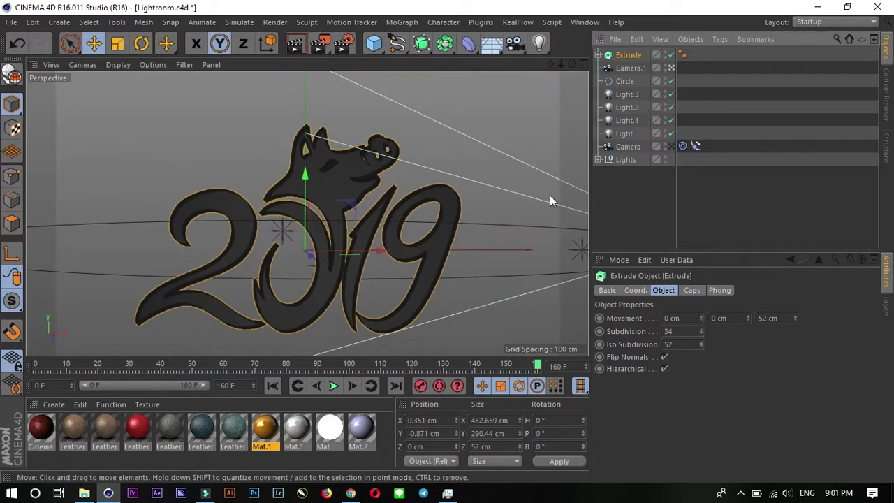
drag(307, 174, 311, 157)
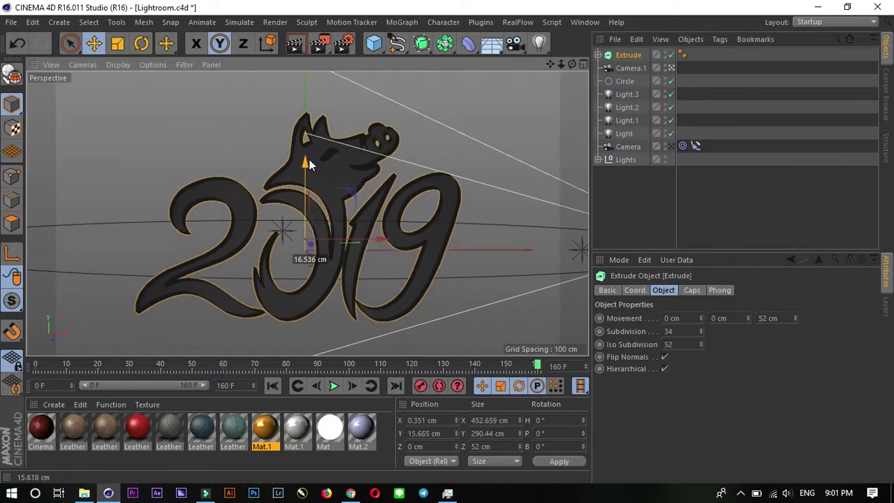
drag(310, 155, 311, 147)
click(294, 45)
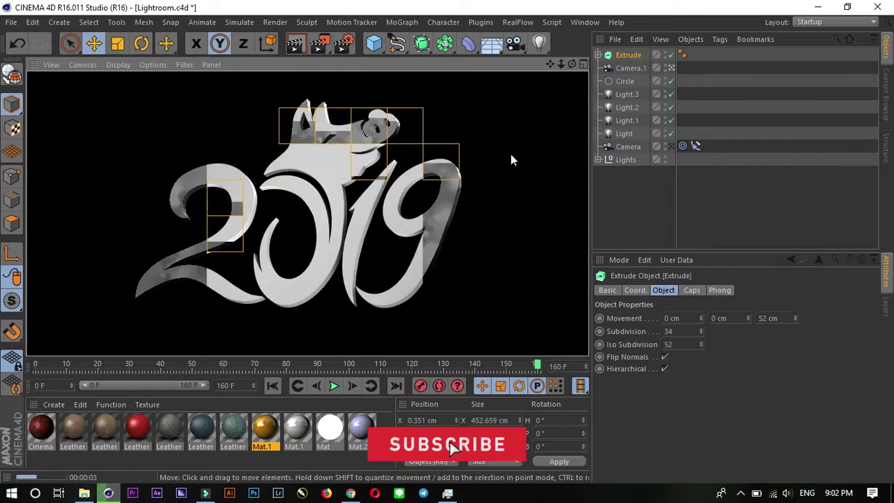
Step: Try lowering the extrusion's Iso Subdivision, then undo that change
click(698, 291)
click(663, 289)
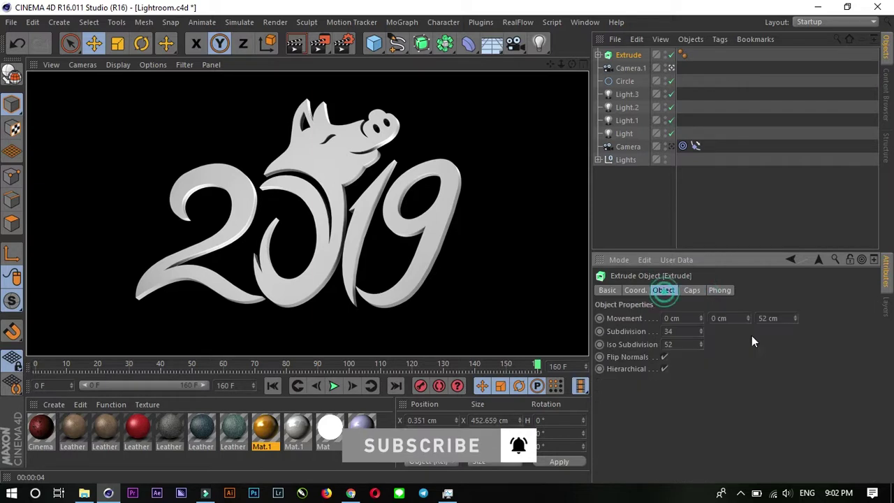
click(794, 318)
mouse_move(795, 318)
mouse_down()
mouse_move(795, 304)
mouse_move(794, 319)
mouse_up()
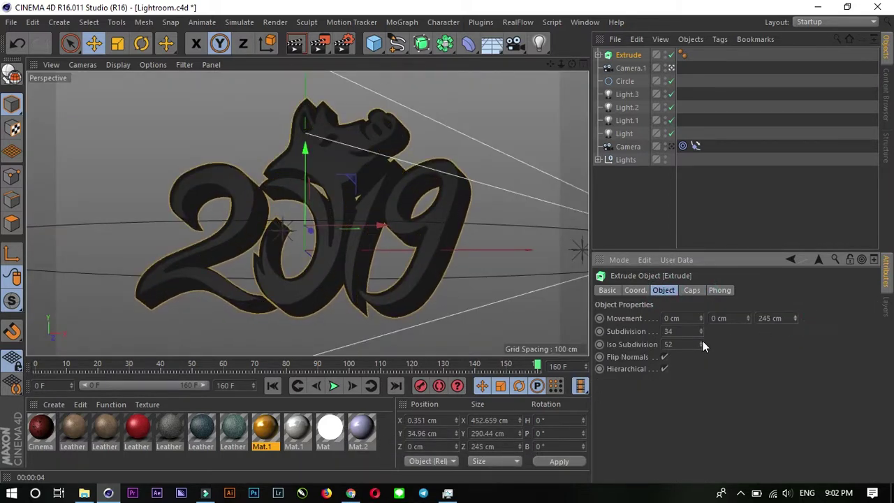
drag(687, 348, 612, 350)
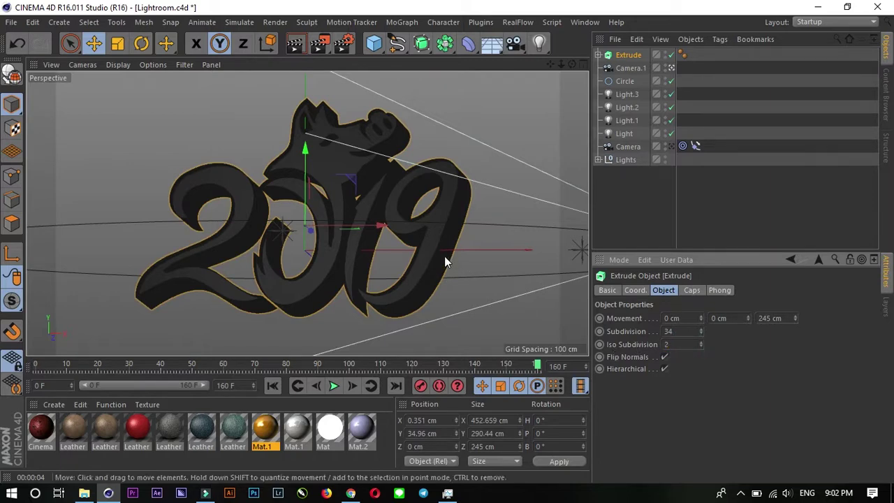
alt+drag(489, 232, 500, 253)
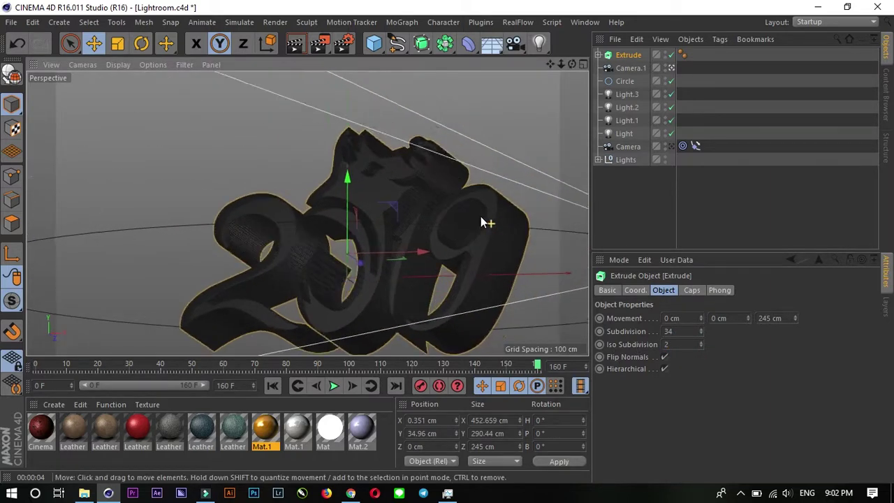
key(ctrl+z)
Step: Set the extrusion's Movement Z depth to 72 cm, checking its thickness from the side
click(670, 68)
alt+drag(344, 199, 350, 217)
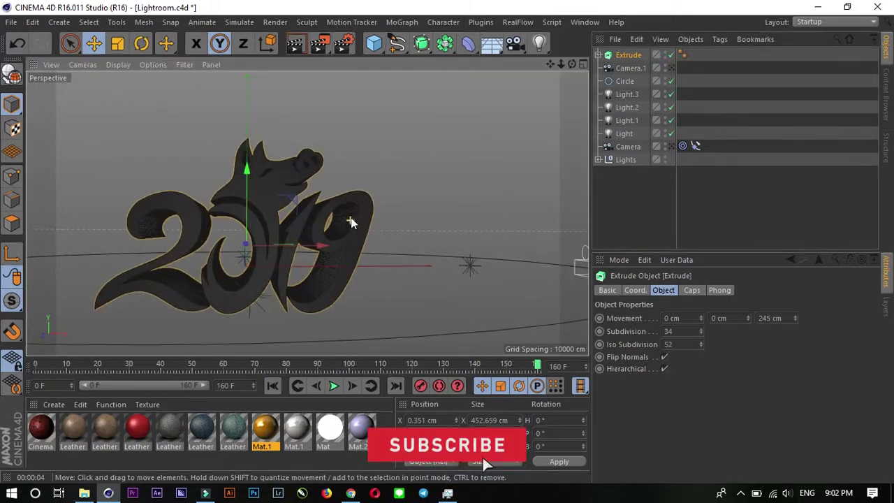
alt+drag(432, 244, 311, 240)
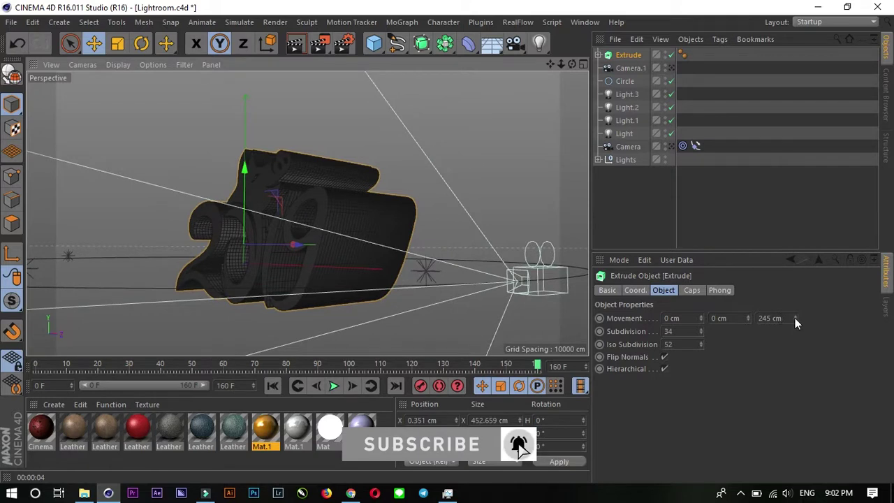
mouse_move(794, 318)
mouse_down()
mouse_move(768, 317)
mouse_move(712, 121)
mouse_up()
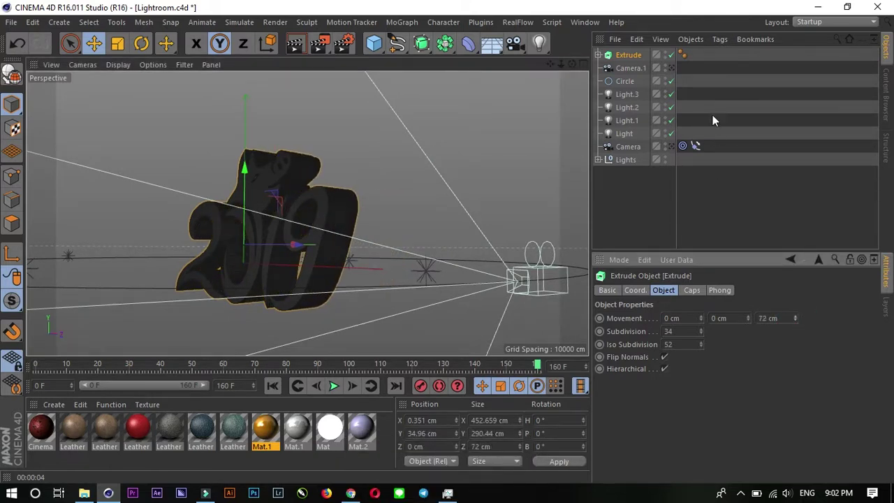
click(670, 68)
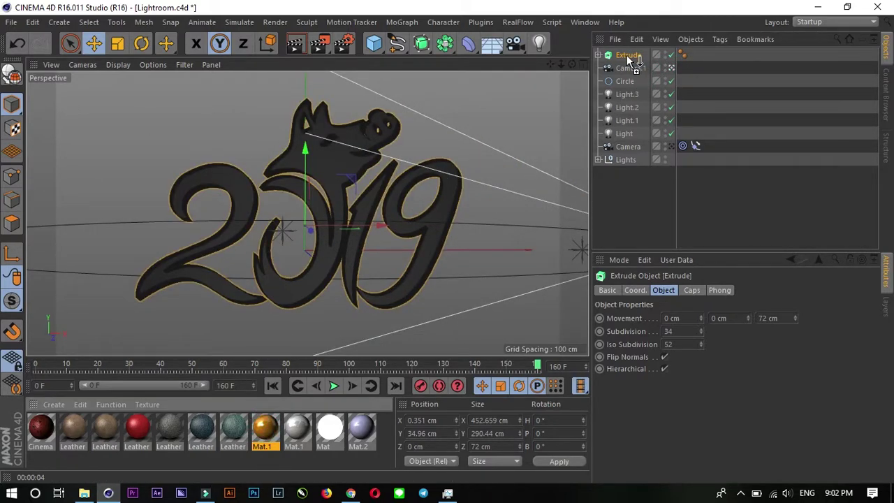
Step: Drop the gold Mat.1 material onto Extrude and render the gold 2019 lettering
drag(626, 55, 627, 55)
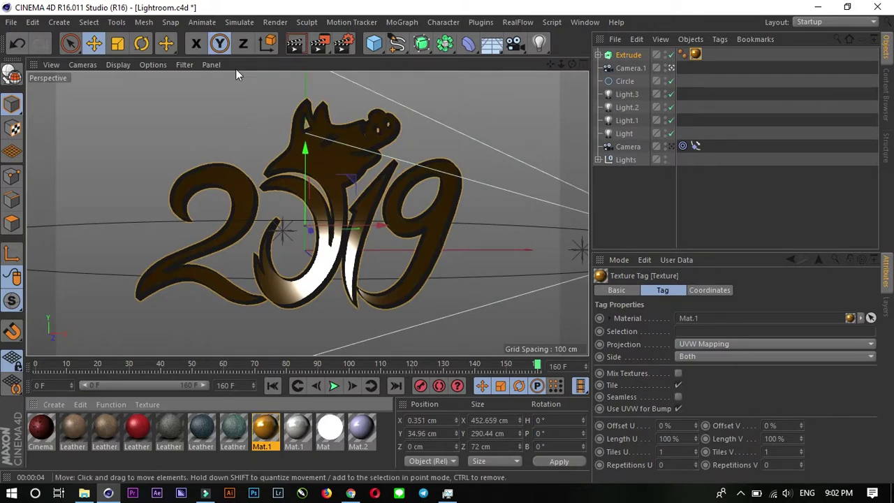
click(294, 46)
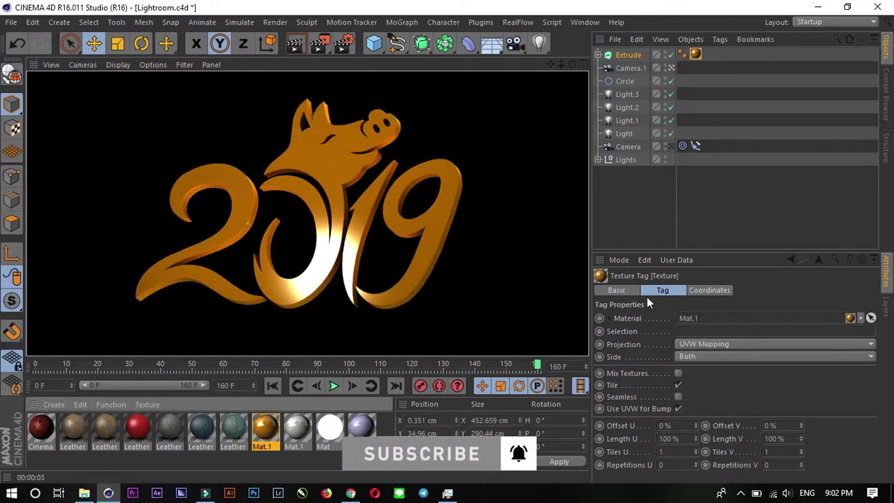
click(674, 146)
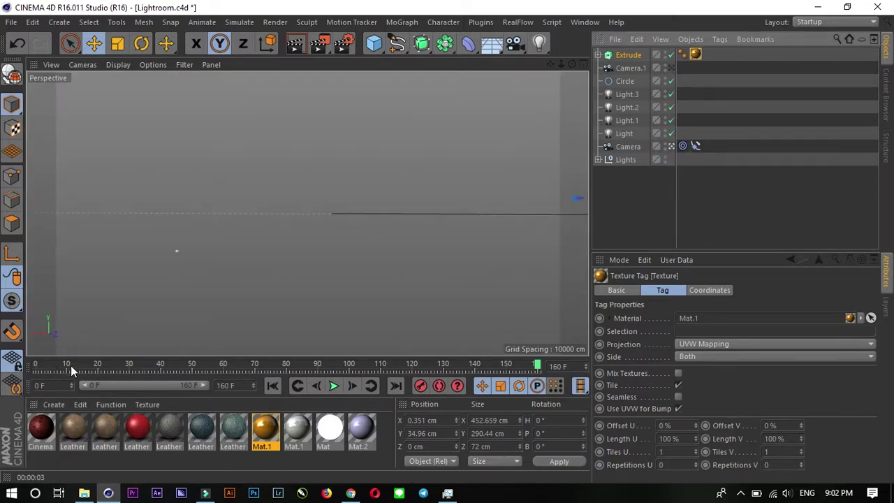
Step: Set Extrude as the Target Object of the camera's Target tag and preview the camera move
drag(536, 368, 461, 368)
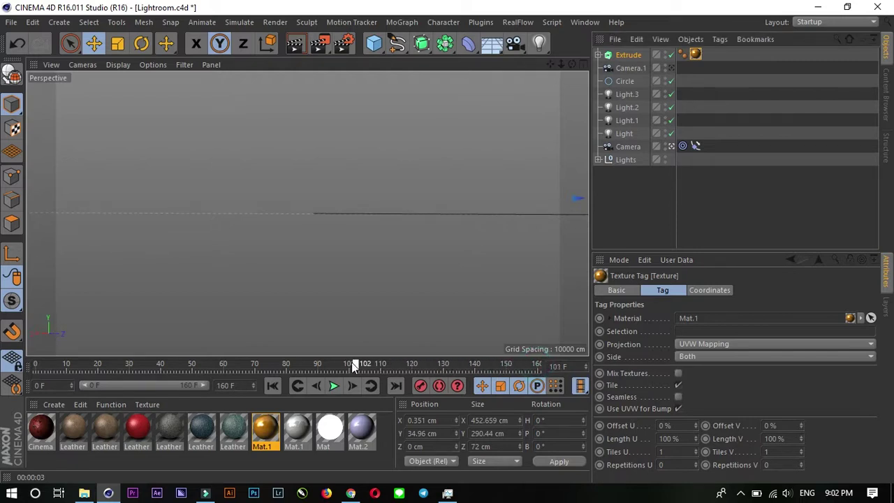
click(683, 147)
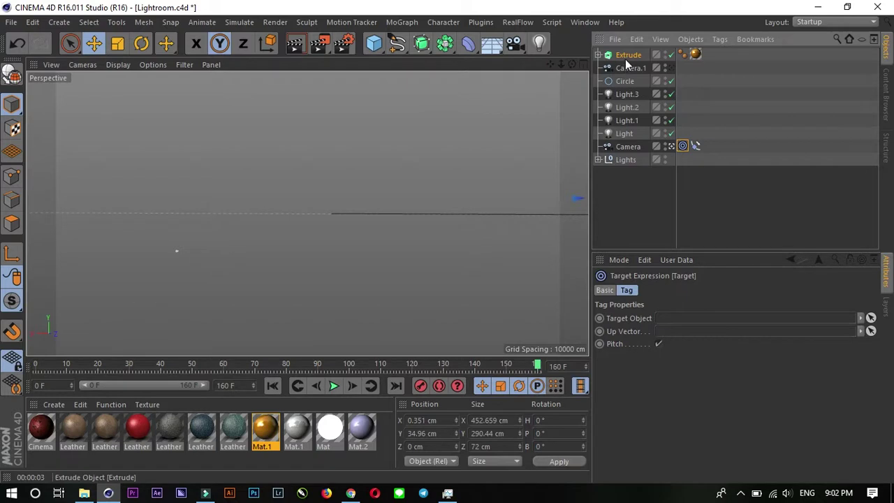
drag(626, 56, 727, 277)
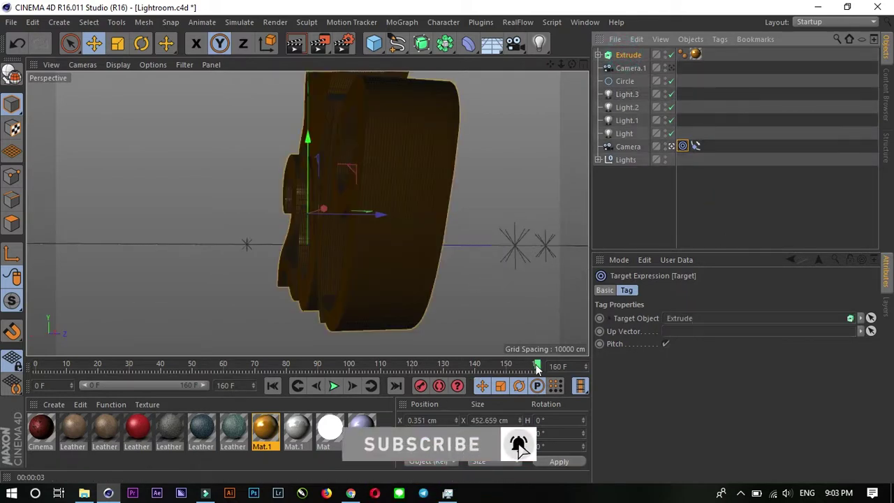
mouse_move(534, 363)
mouse_down()
mouse_move(171, 334)
mouse_move(291, 312)
mouse_move(467, 311)
mouse_move(299, 317)
mouse_move(332, 318)
mouse_move(317, 320)
mouse_up()
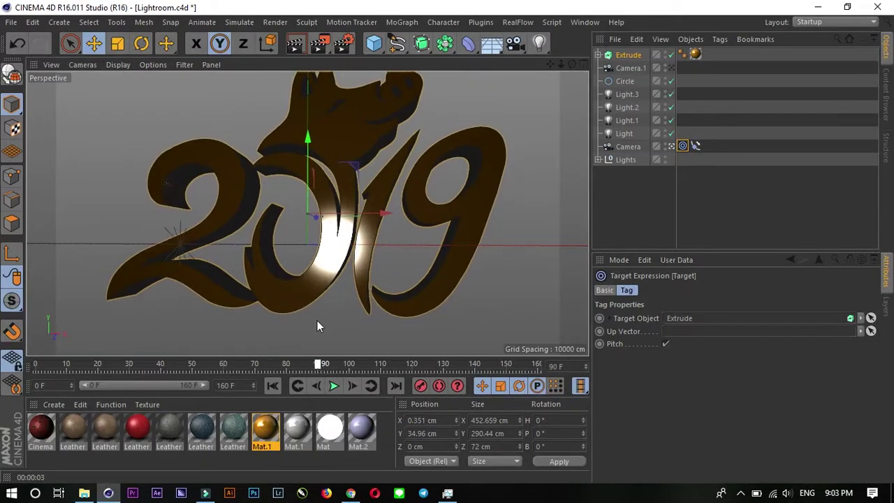
Step: Reframe the view on the lettering and add a new Camera.2 to the scene
drag(551, 63, 556, 64)
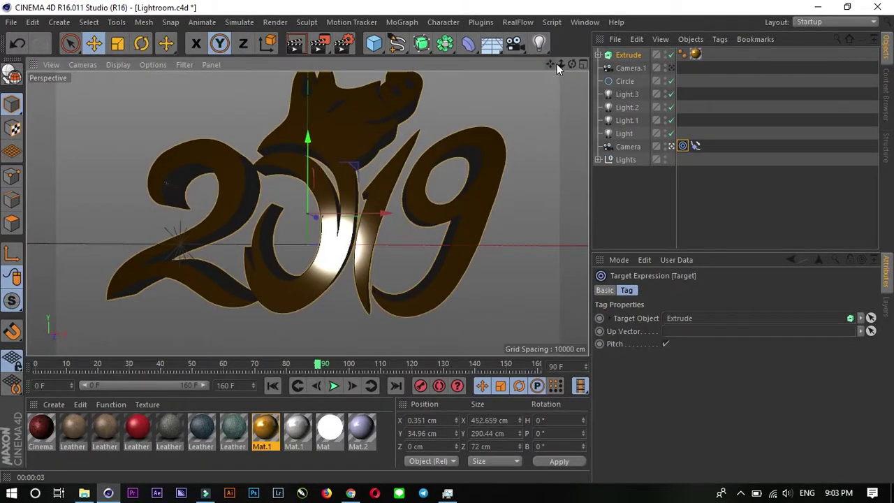
click(670, 146)
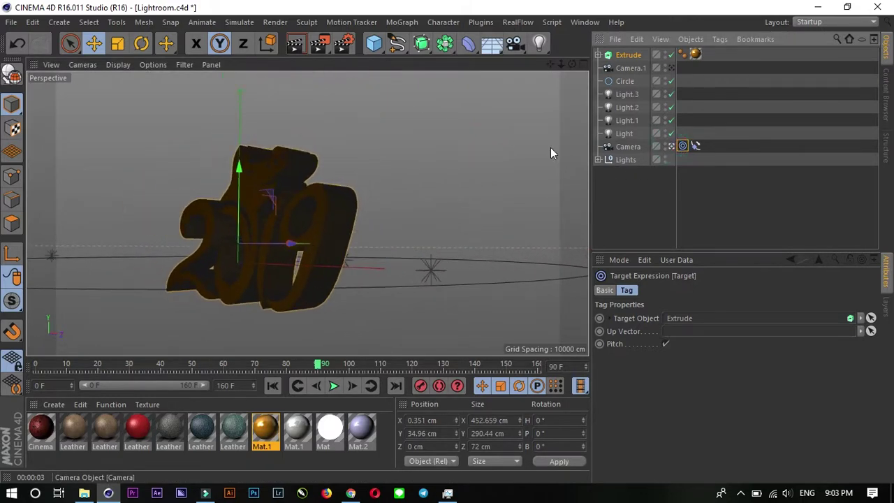
click(514, 44)
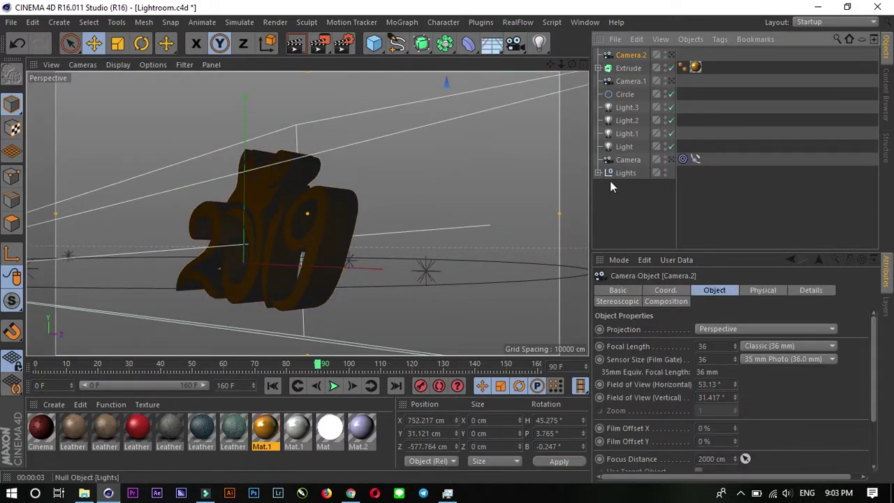
alt+drag(349, 256, 447, 235)
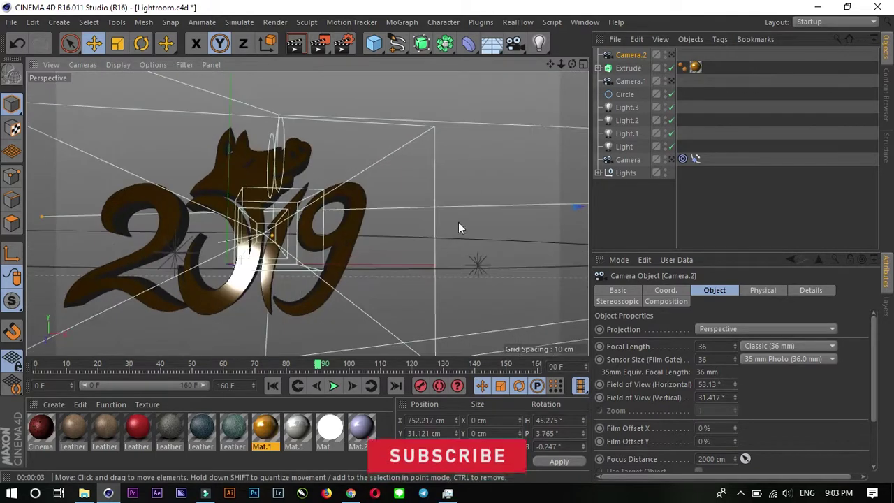
Step: Through Camera.2, frame the 2019 lettering head-on and render a preview
click(671, 55)
alt+drag(488, 126, 432, 162)
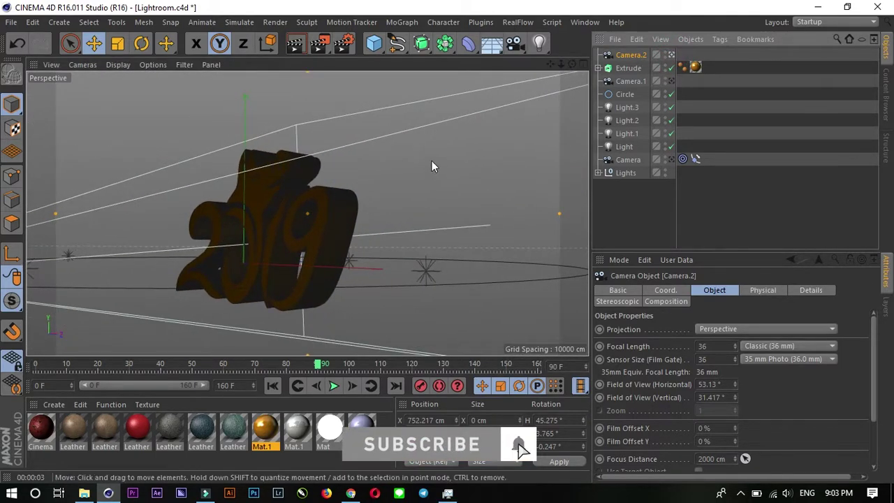
alt+drag(299, 214, 362, 229)
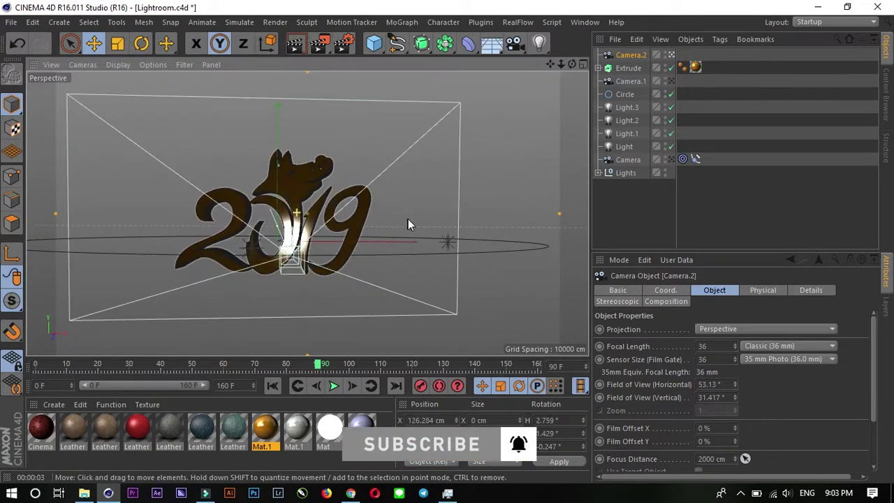
scroll(265, 228, up, 2)
scroll(269, 229, up, 3)
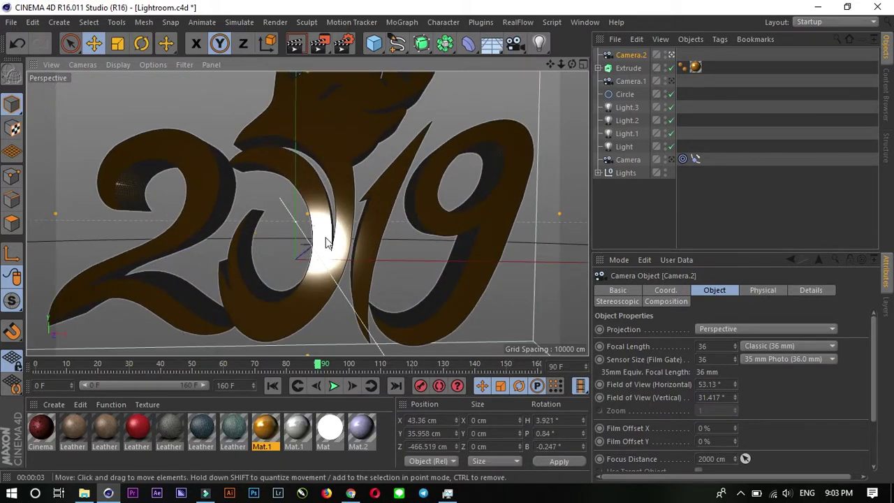
drag(552, 65, 466, 225)
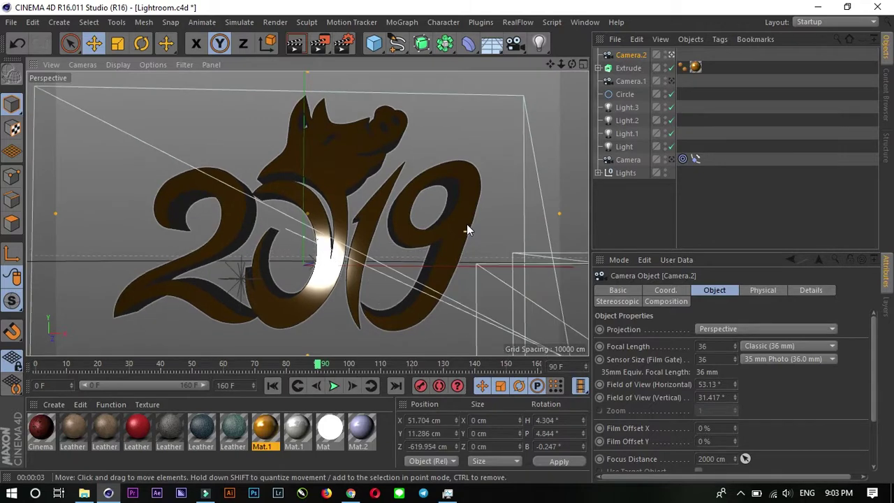
drag(550, 63, 547, 60)
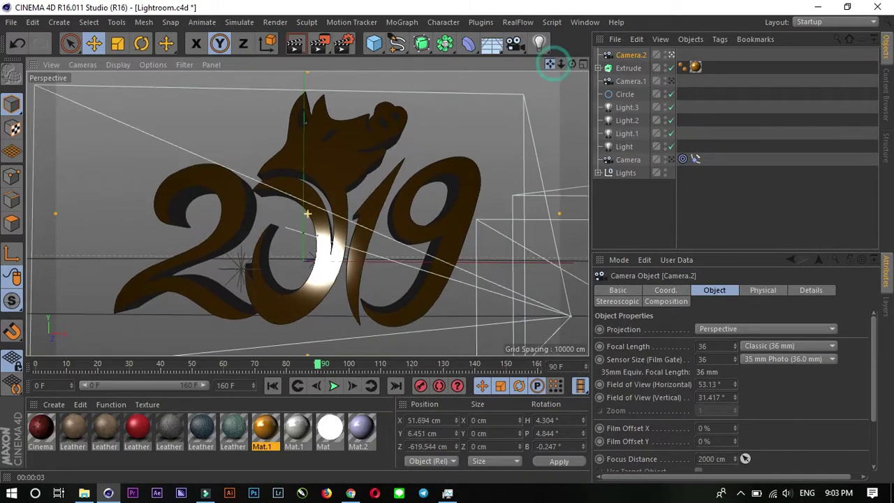
click(293, 43)
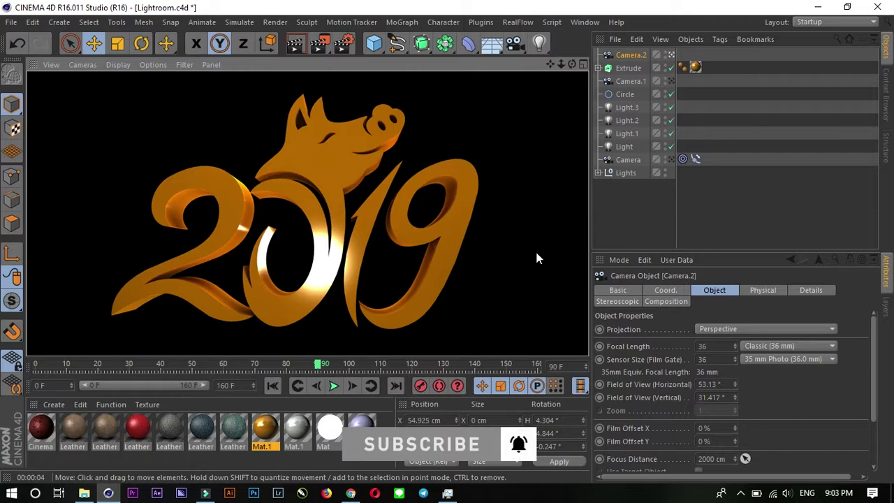
Step: Return to the editor view, zoom out over the whole scene, and select the Light object
click(671, 54)
scroll(386, 210, down, 5)
mouse_move(386, 211)
alt+mouse_down()
mouse_move(417, 245)
mouse_move(283, 242)
mouse_move(318, 256)
mouse_move(304, 328)
mouse_move(323, 245)
mouse_move(272, 210)
mouse_move(286, 258)
alt+mouse_up()
click(280, 238)
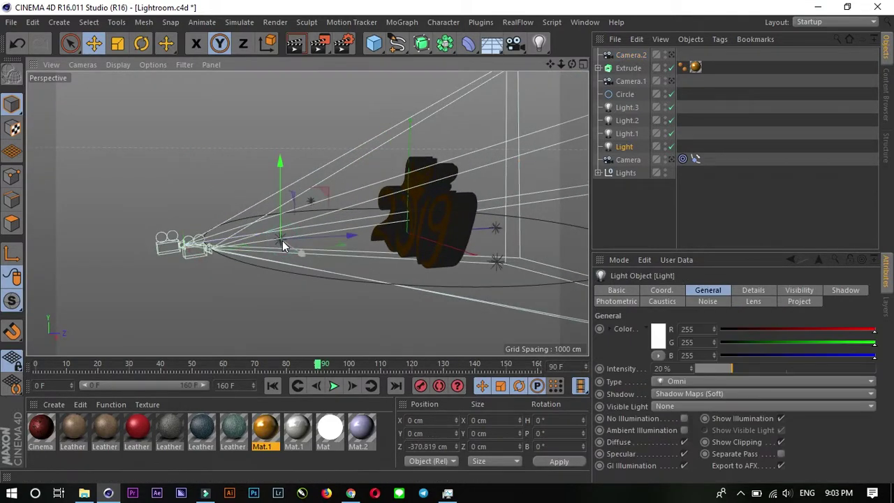
Step: Delete the selected light and render a preview through Camera.2
key(Delete)
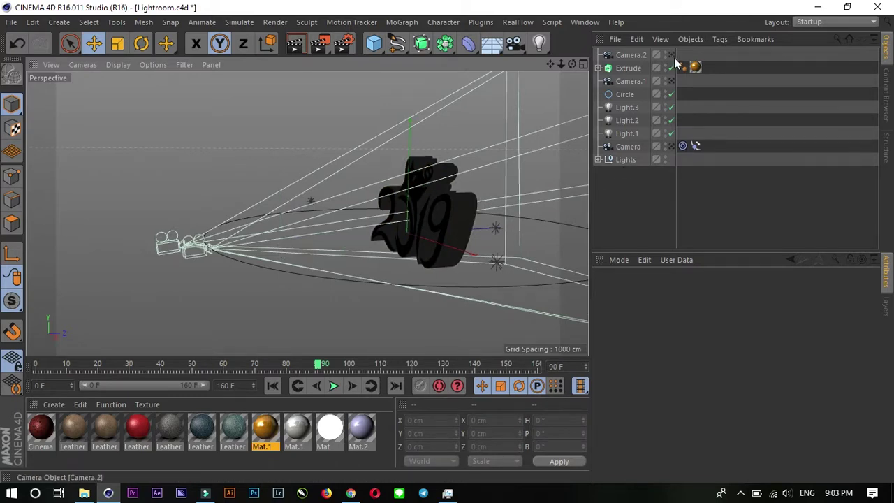
click(671, 55)
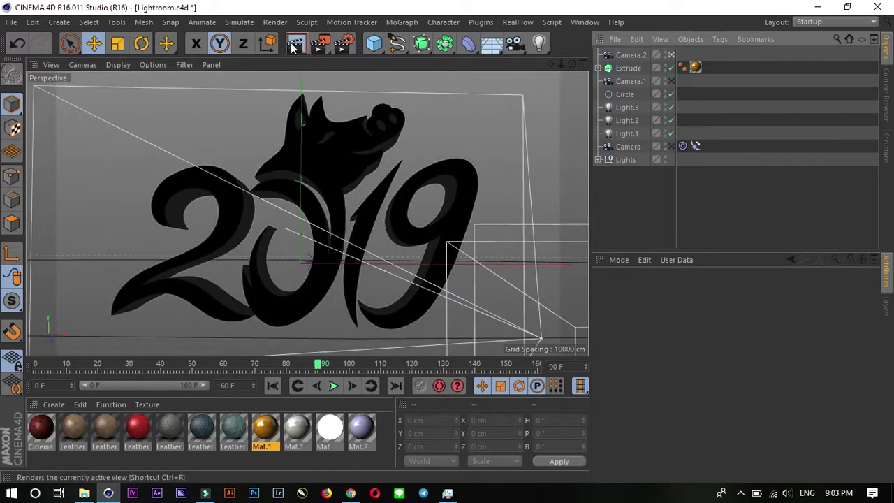
click(294, 43)
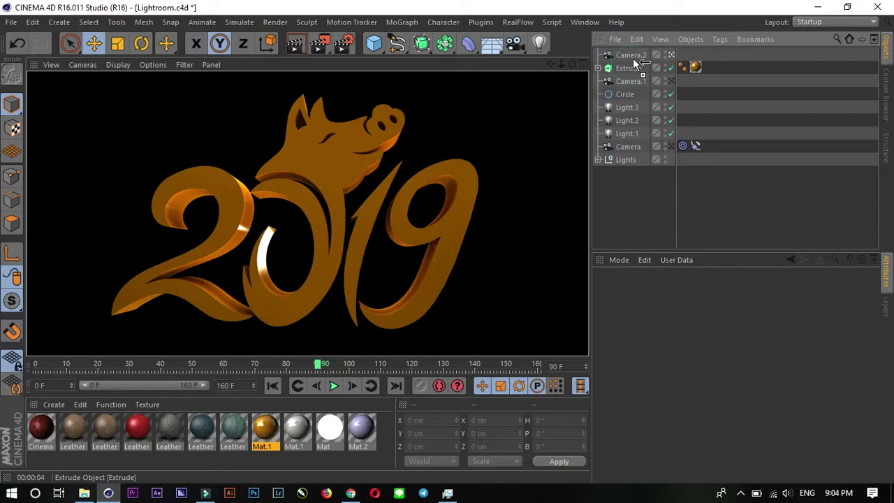
Step: Duplicate Extrude as Extrude.1, apply Mat.1 to it, and set its depth to 20 cm
ctrl+drag(631, 68, 630, 63)
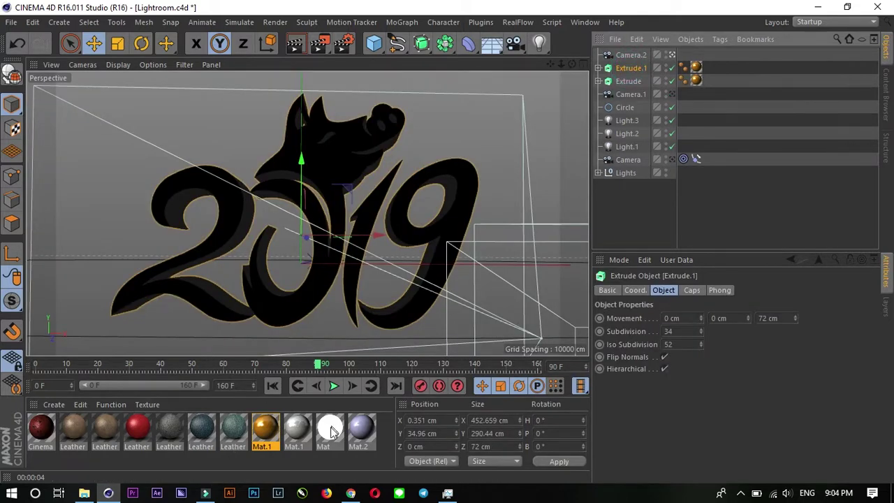
drag(297, 430, 641, 103)
drag(630, 70, 630, 68)
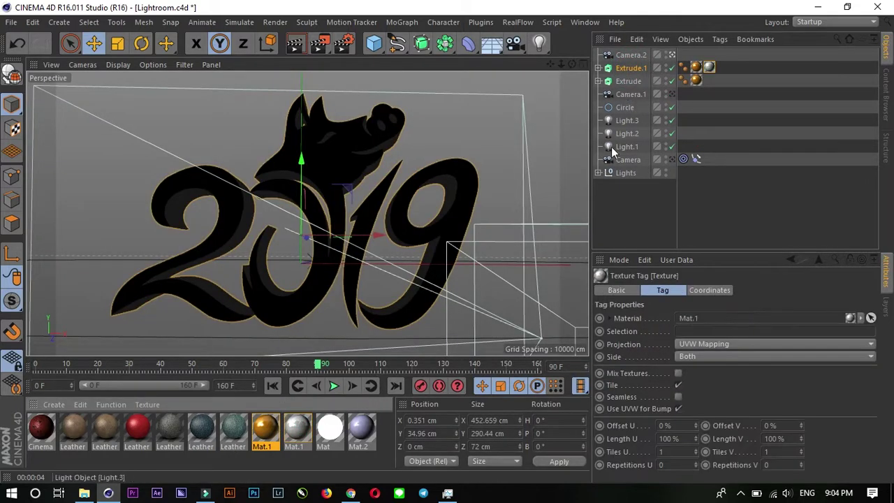
click(630, 68)
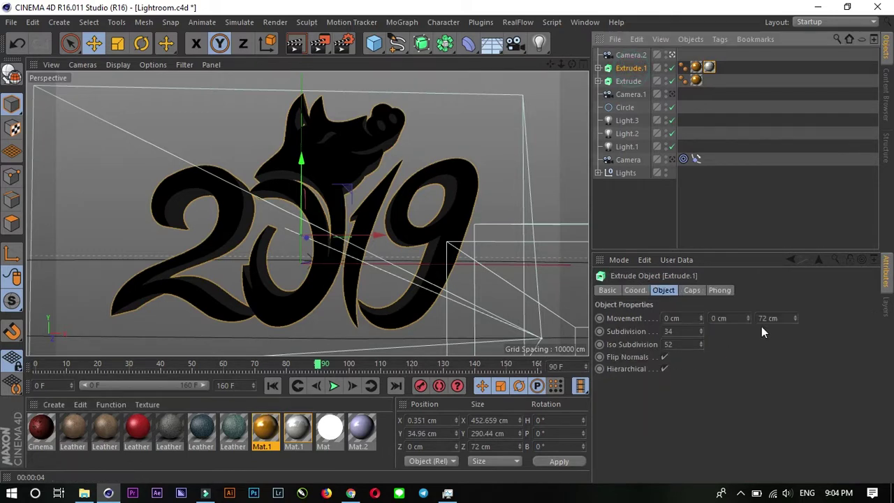
double_click(780, 319)
text(20)
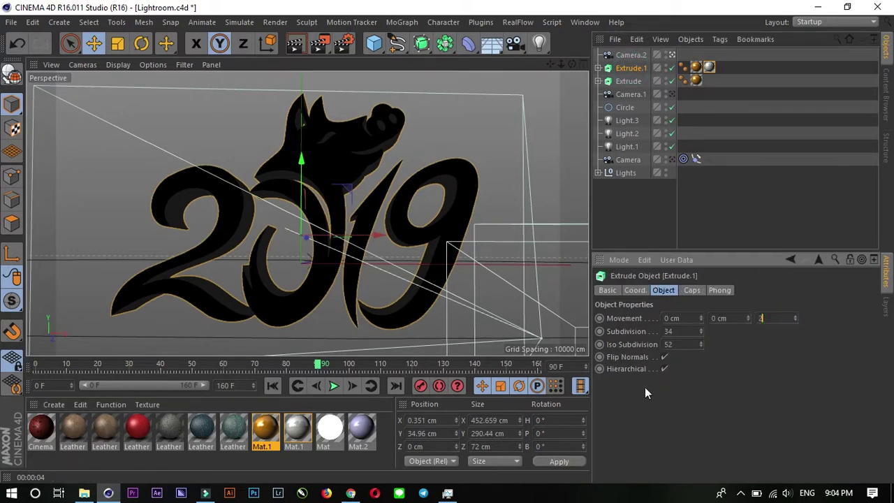
key(Return)
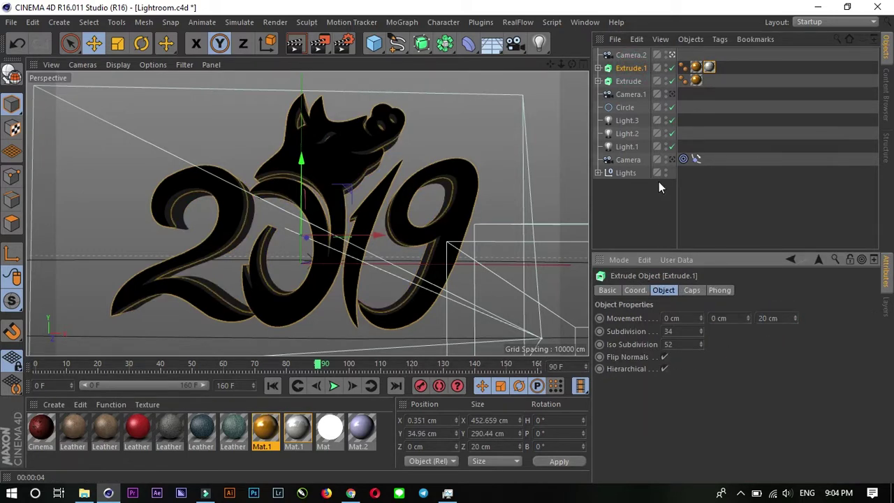
mouse_move(558, 133)
alt+mouse_down()
mouse_move(536, 127)
mouse_move(409, 216)
mouse_move(468, 207)
mouse_move(414, 232)
mouse_move(421, 236)
alt+mouse_up()
scroll(468, 202, up, 5)
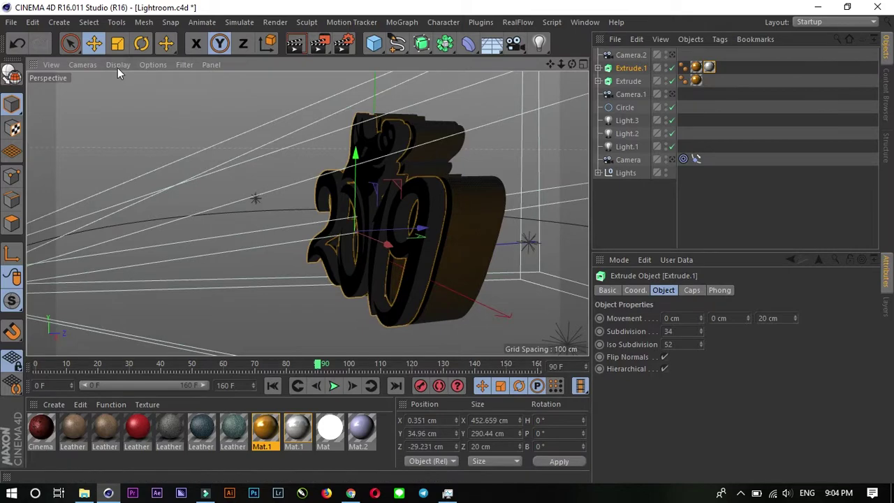
Step: Switch the viewport to Gouraud shading and select the original Extrude
click(117, 65)
click(145, 85)
mouse_move(405, 209)
alt+mouse_down()
mouse_move(478, 208)
mouse_move(504, 252)
mouse_move(504, 201)
mouse_move(418, 200)
mouse_move(497, 223)
mouse_move(438, 211)
alt+mouse_up()
click(627, 81)
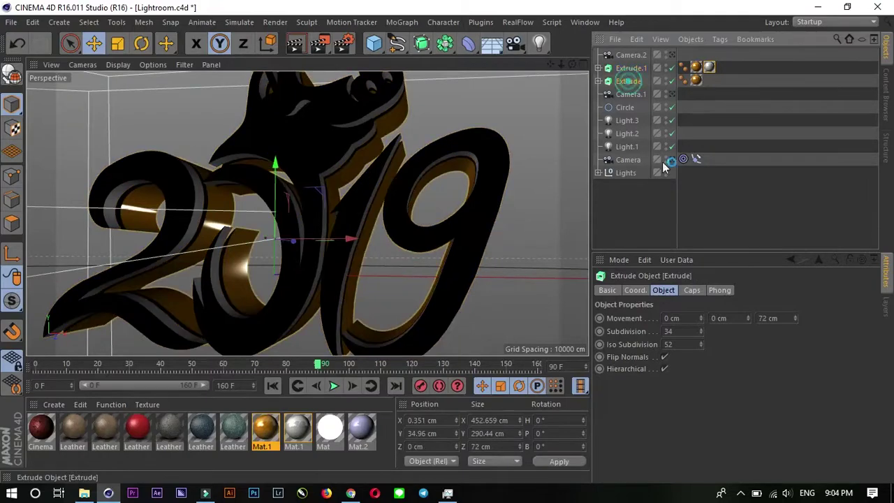
Step: Set both Start and End caps to Fillet Cap with 2 steps and 2 cm radius
click(691, 289)
click(728, 317)
click(734, 373)
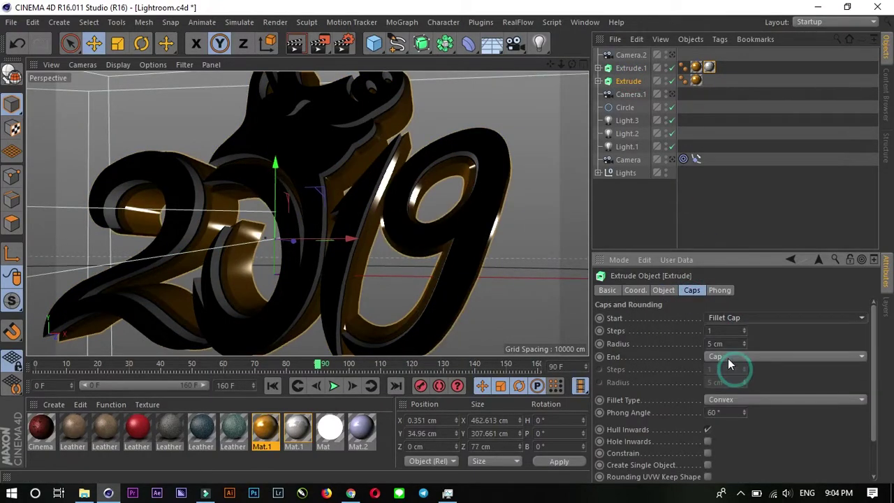
click(726, 357)
click(737, 409)
double_click(719, 382)
text(2)
double_click(725, 369)
text(2)
key(shift+Tab)
text(2)
key(shift+Tab)
click(730, 377)
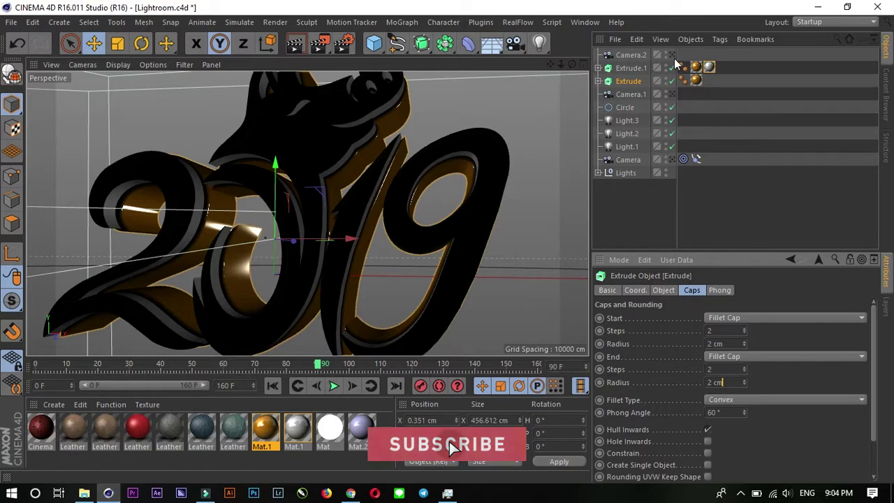
Step: Render a preview of the filleted lettering through the camera
click(671, 55)
click(296, 44)
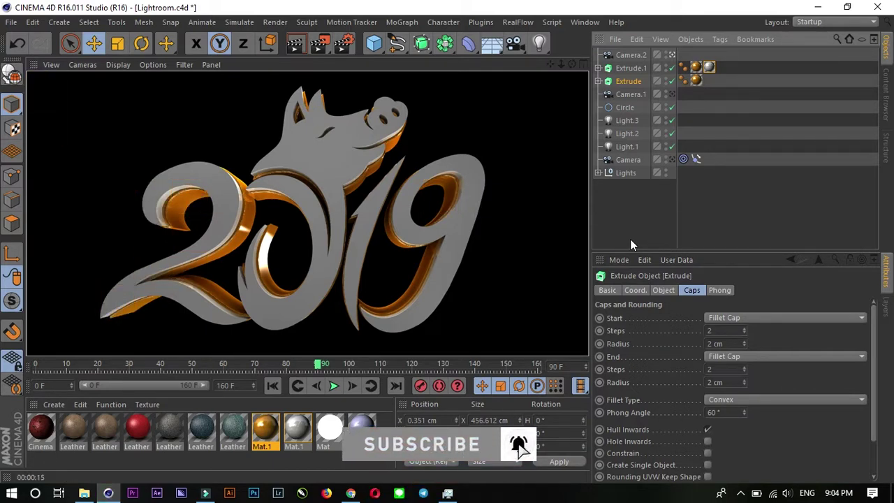
key(ctrl+b)
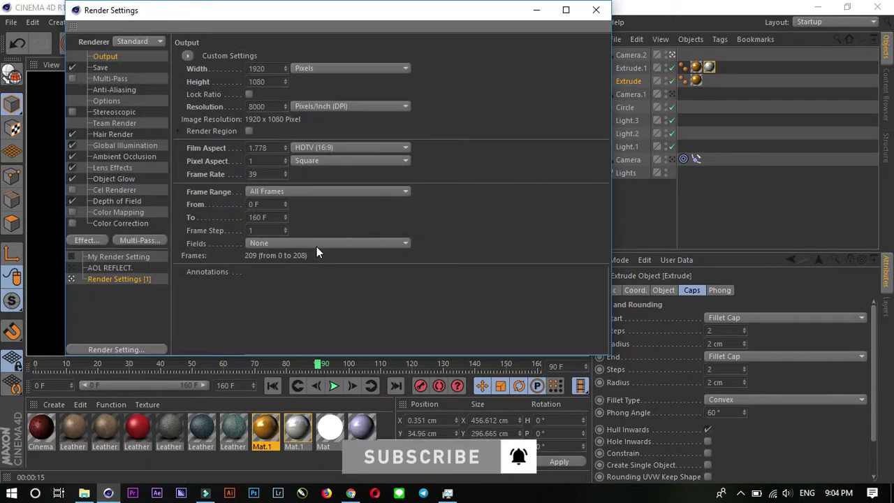
Step: Set the output resolution to 10000 and the Frame Range to Current Frame
click(268, 78)
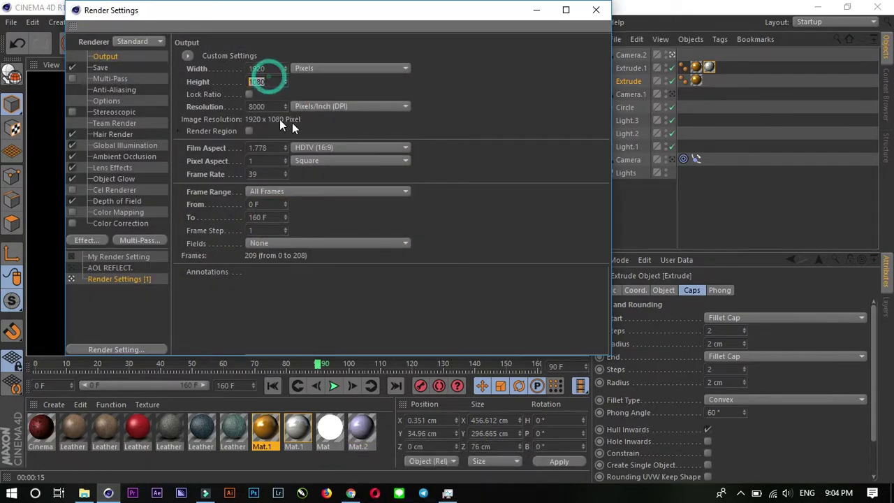
click(269, 106)
click(250, 106)
text(10000)
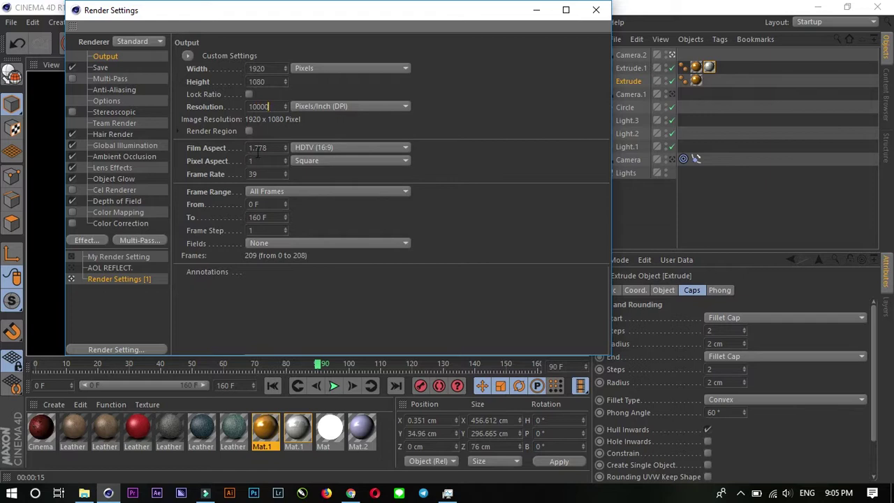
click(256, 149)
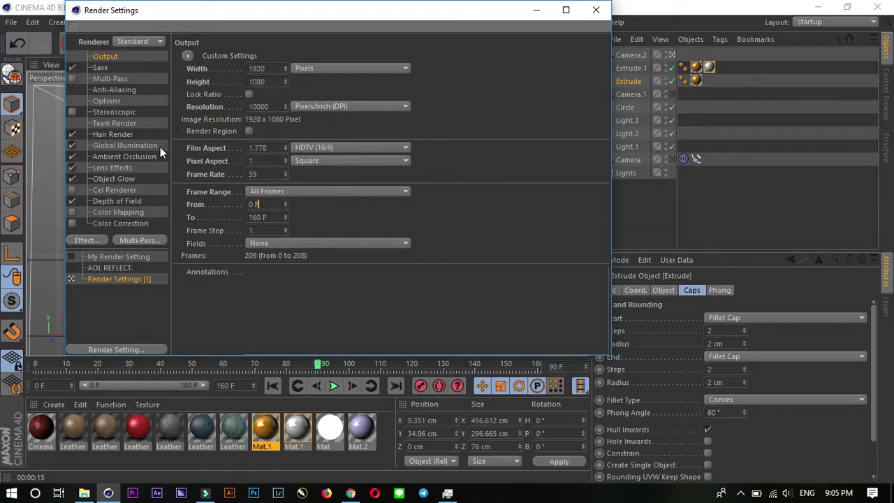
click(269, 195)
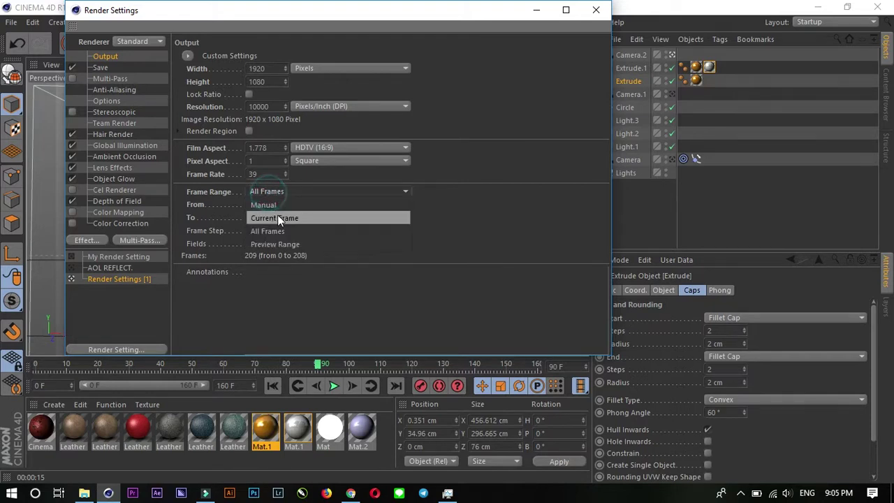
click(274, 216)
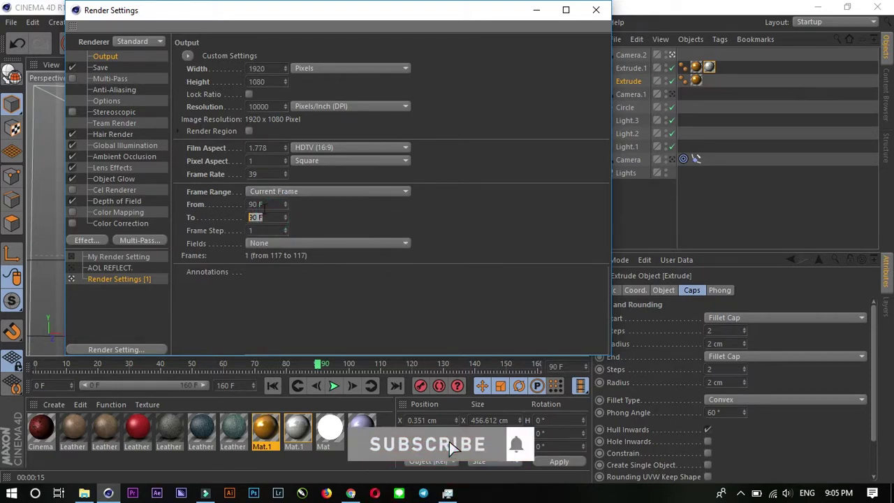
Step: In the Save settings, trim the output file path back to Desktop
click(99, 67)
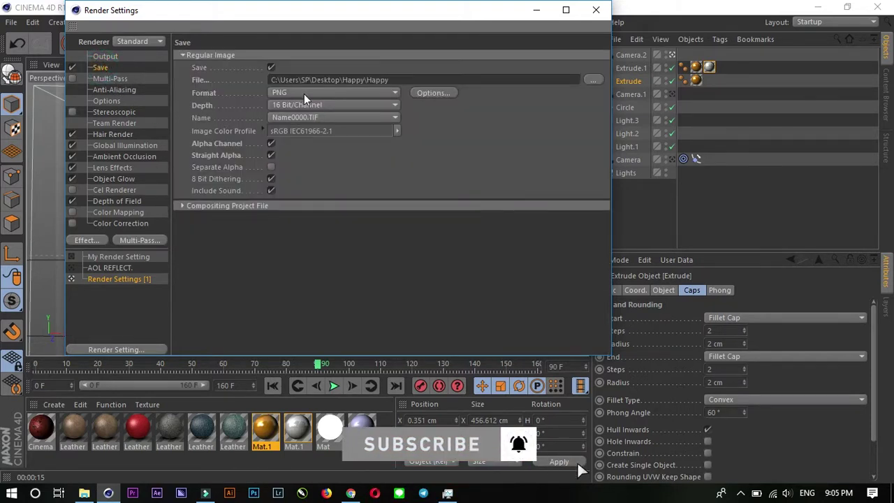
drag(393, 79, 341, 79)
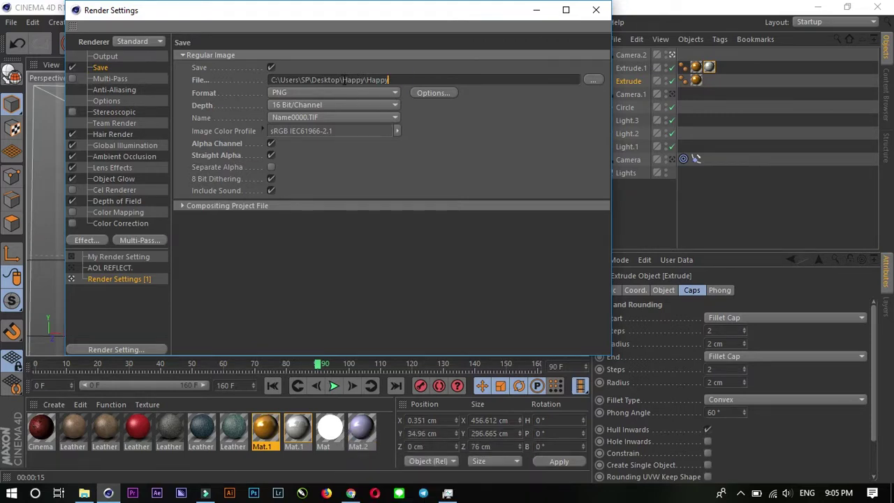
key(BackSpace)
Step: Browse to the Desktop and name the render output file 'design text'
click(592, 83)
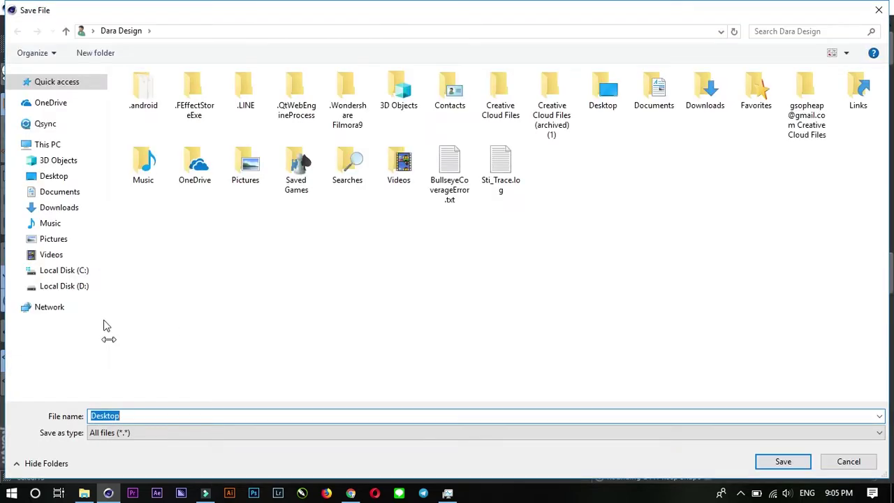
click(53, 176)
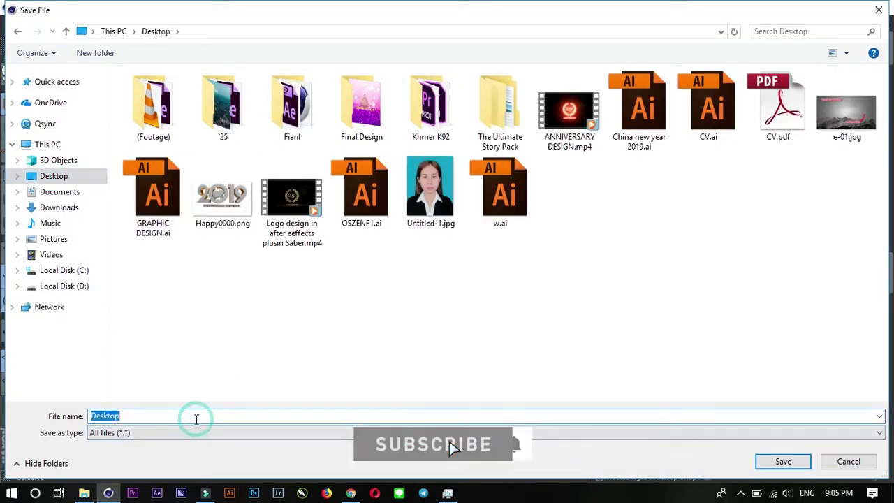
text(desi)
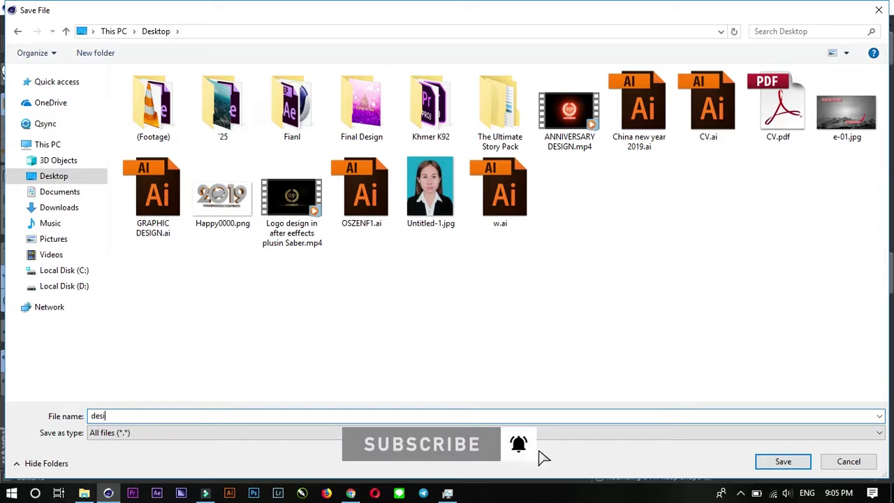
text(gn text)
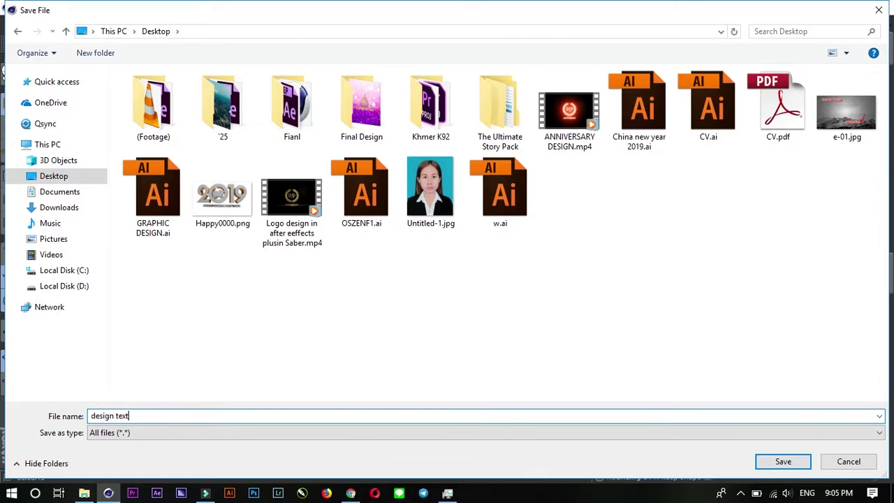
key(Return)
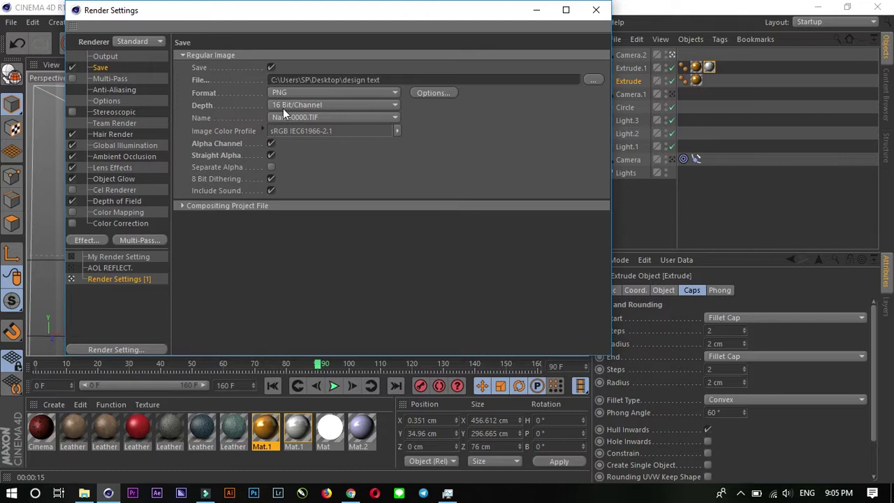
Step: Keep 16 Bit/Channel depth and review the Output, Hair, Global Illumination and Depth of Field pages
click(283, 111)
click(269, 114)
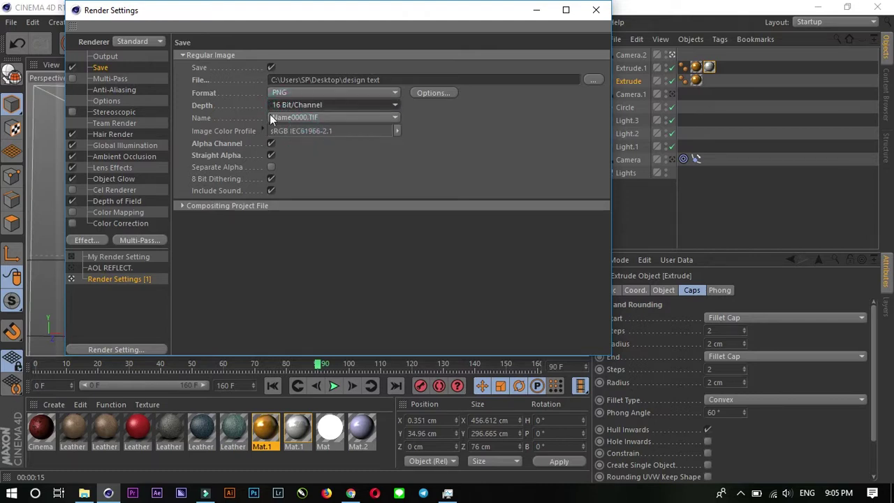
click(101, 68)
click(106, 58)
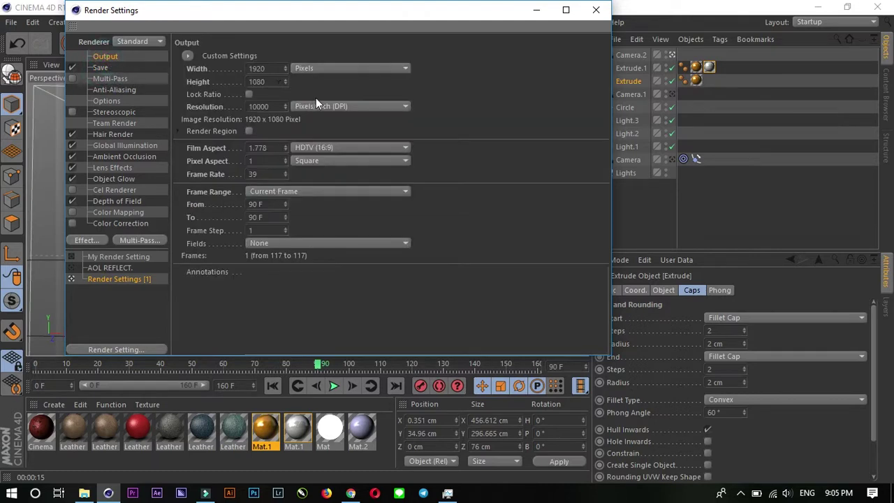
click(99, 137)
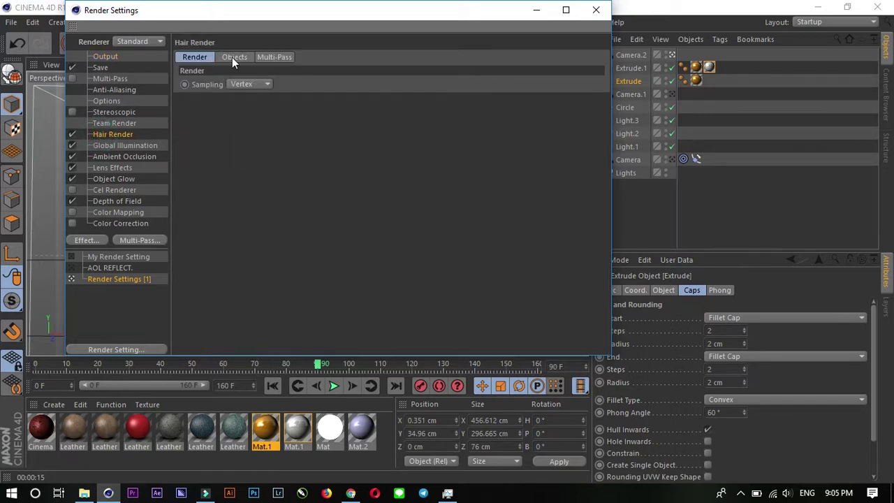
click(106, 147)
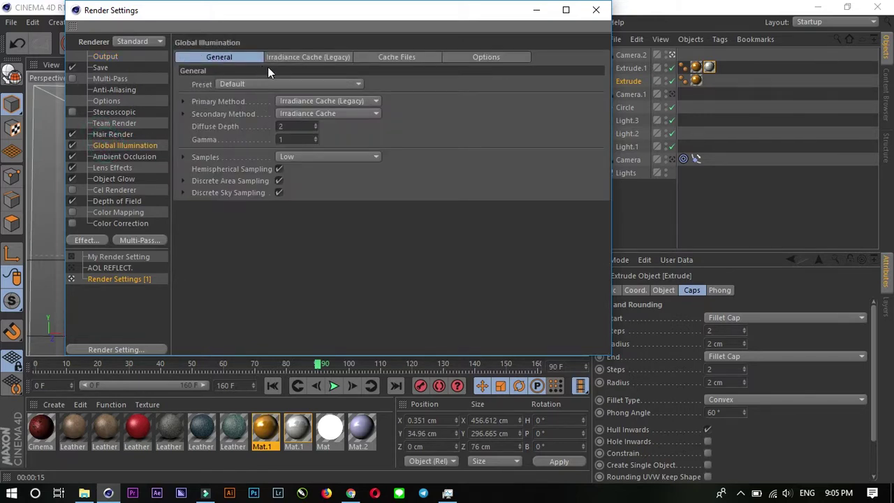
click(305, 59)
click(377, 63)
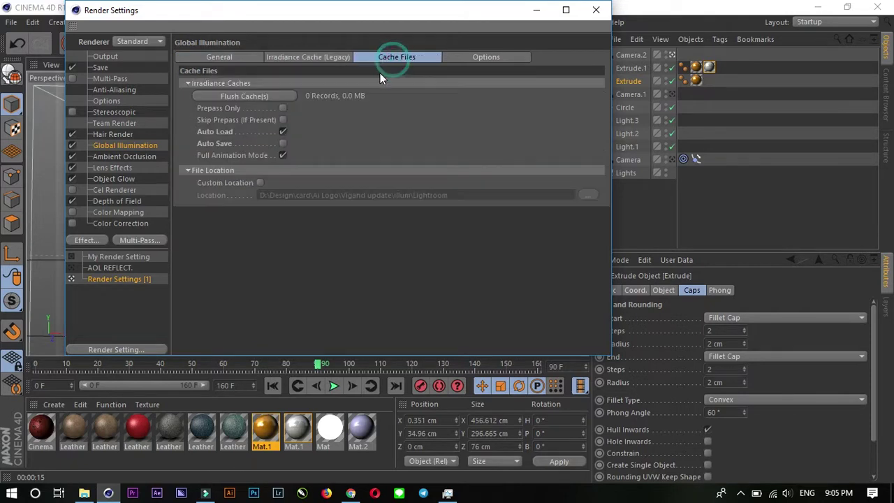
click(506, 56)
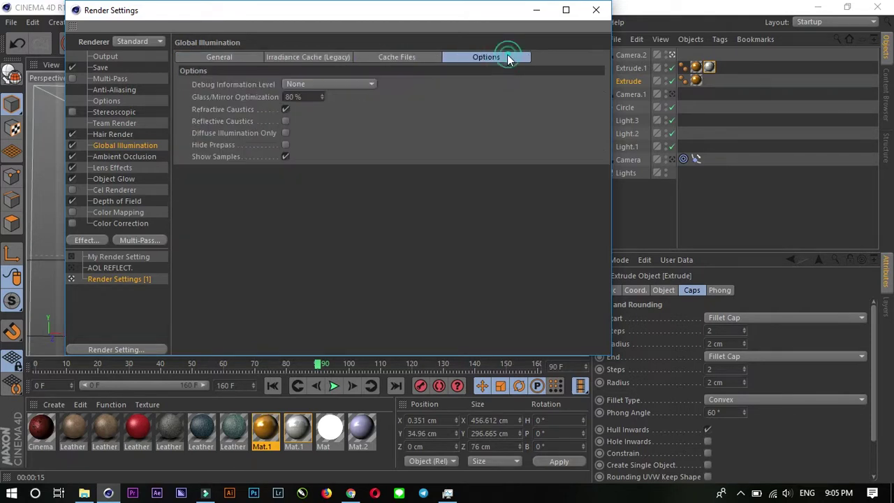
click(109, 200)
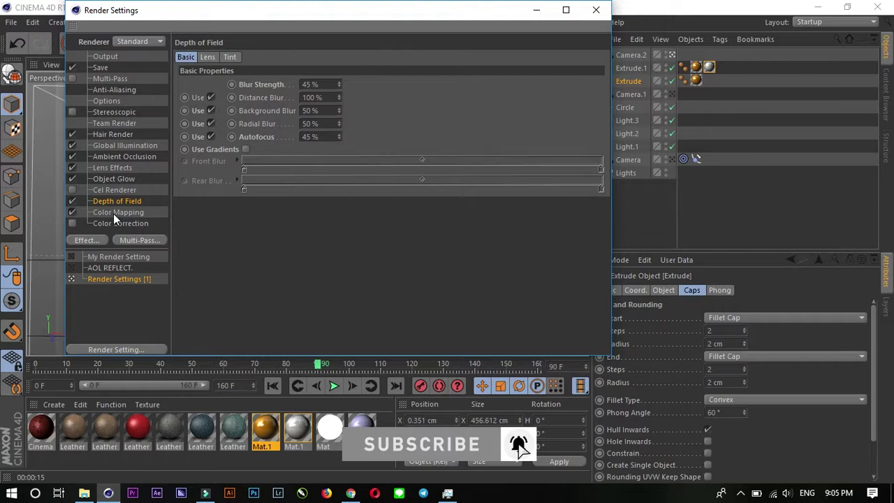
click(113, 213)
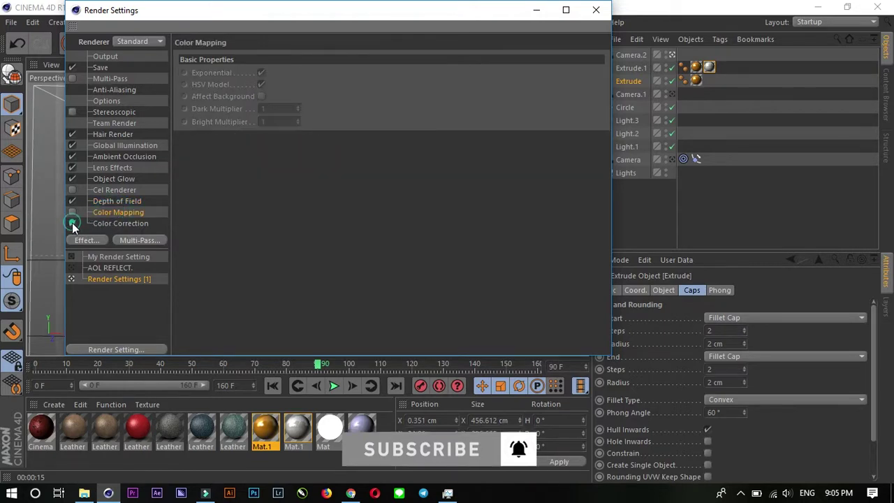
Step: Enable Color Correction with a near-linear curve, close Render Settings, and render the logo
click(72, 223)
click(116, 223)
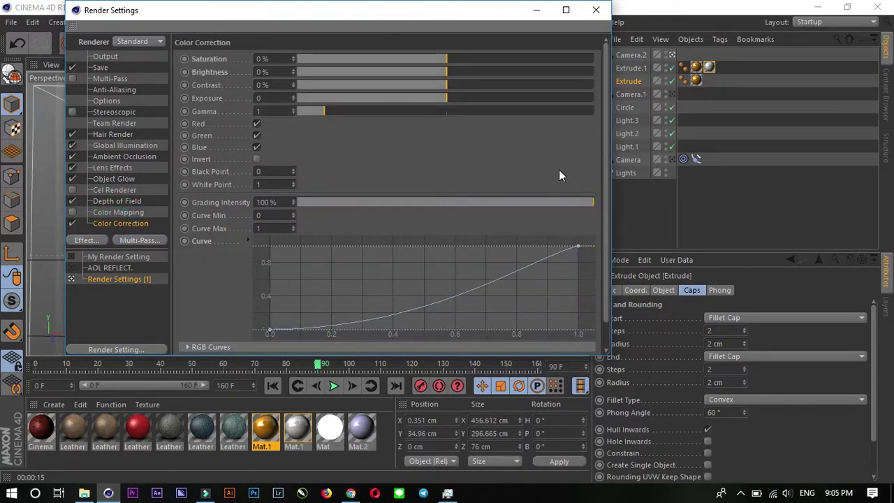
mouse_move(270, 328)
mouse_down()
mouse_move(393, 330)
mouse_move(370, 312)
mouse_up()
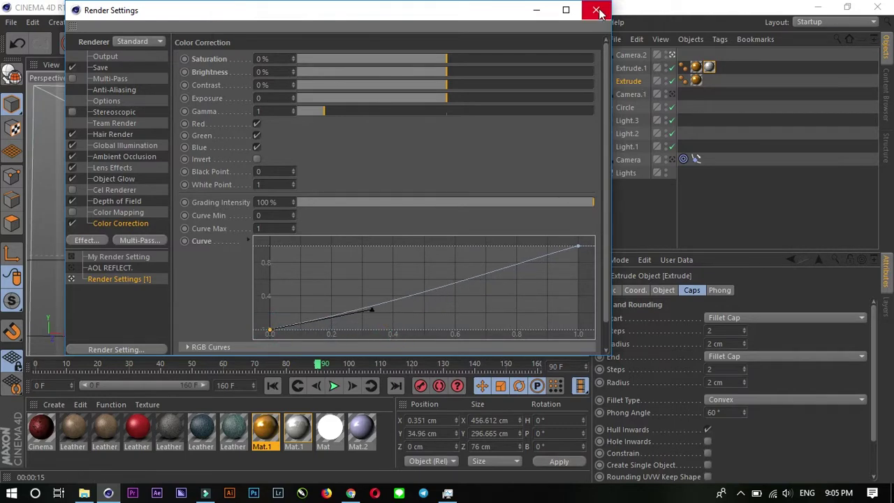
click(595, 10)
click(293, 45)
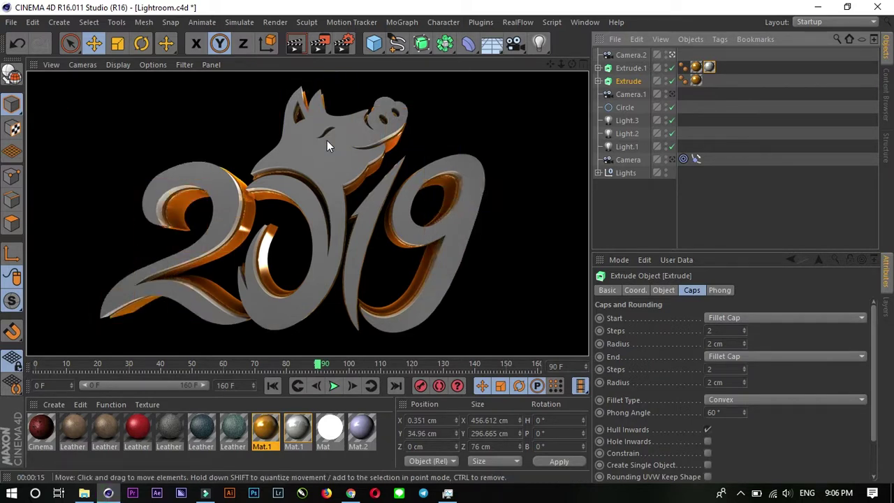
Step: Clear the viewport render, orbit to an angled side view of the extruded 0, and show render options
click(512, 147)
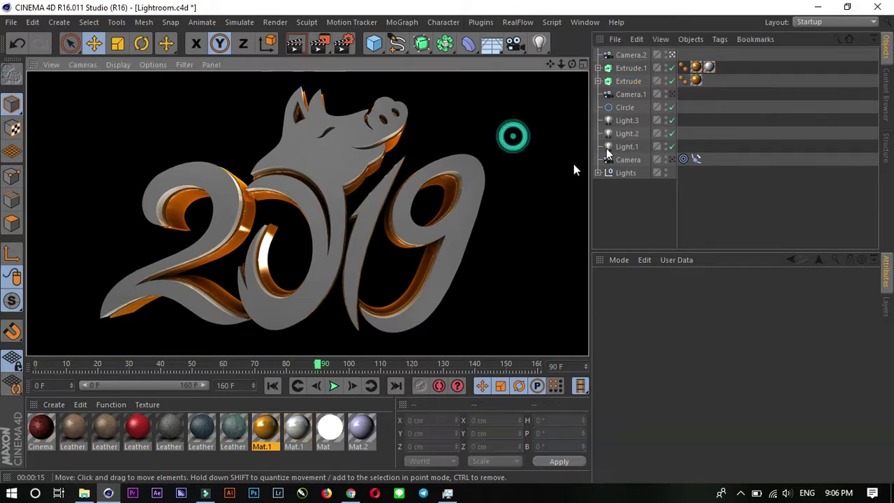
mouse_move(518, 155)
alt+mouse_down()
mouse_move(512, 207)
mouse_move(439, 193)
mouse_move(263, 243)
mouse_move(272, 246)
alt+mouse_up()
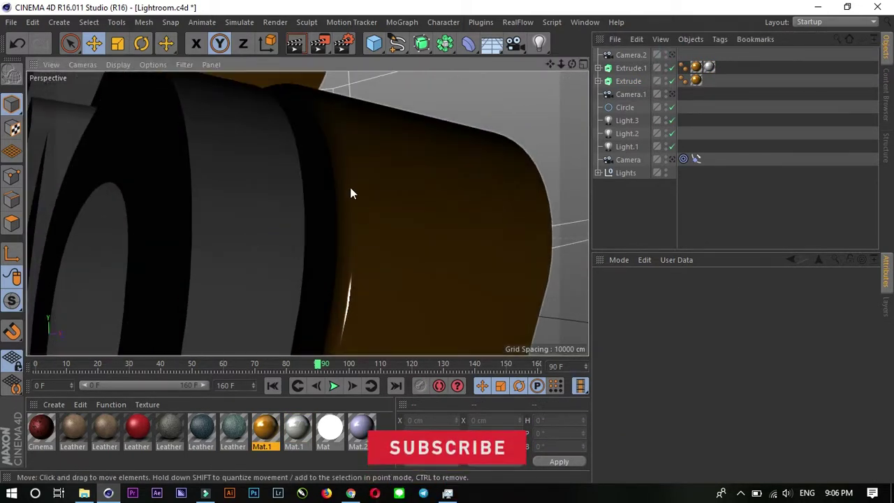
mouse_move(376, 226)
alt+mouse_down()
mouse_move(407, 201)
mouse_move(299, 94)
alt+mouse_up()
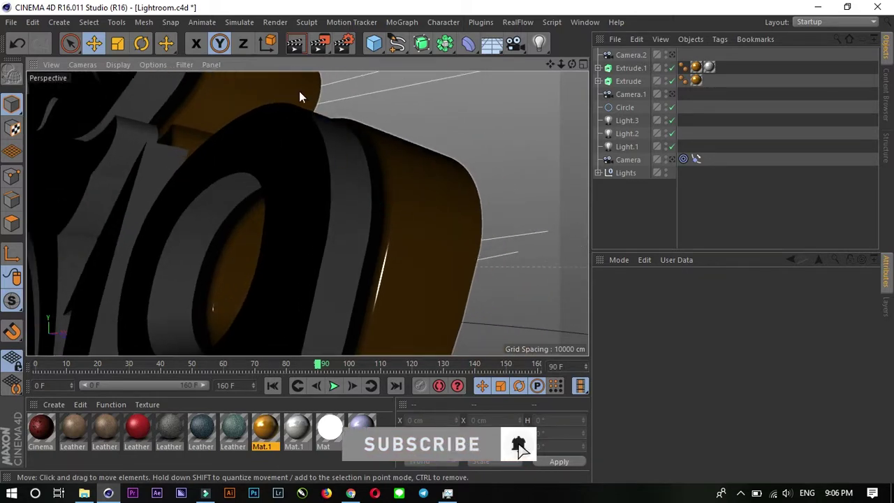
click(319, 43)
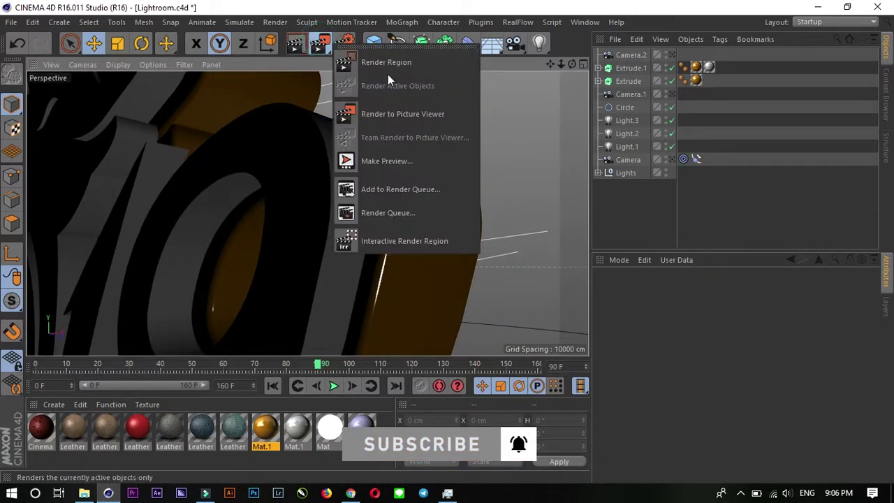
Step: Start and stop two Picture Viewer renders, then render the close-up of the 0 in the viewport
click(381, 115)
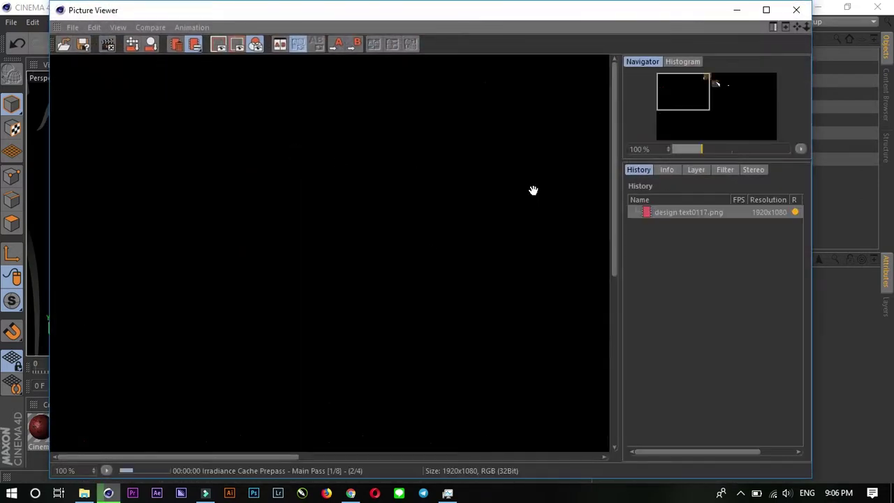
click(796, 10)
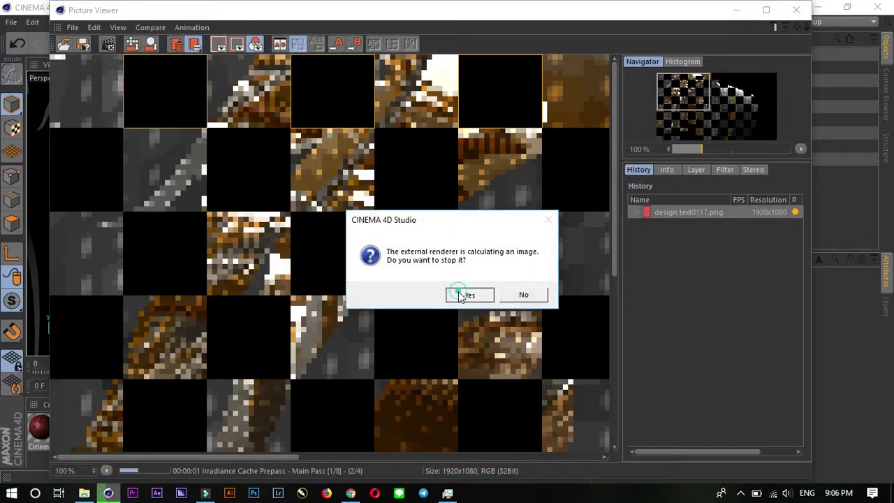
click(468, 294)
click(318, 43)
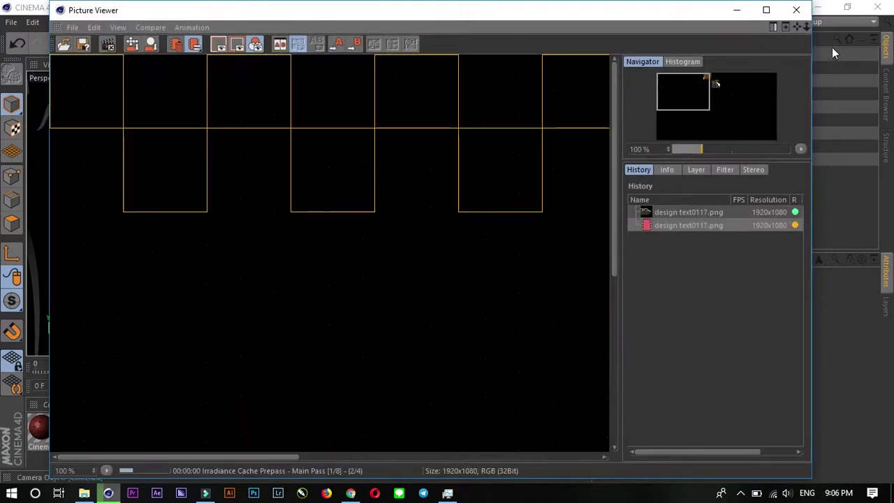
click(796, 10)
click(469, 294)
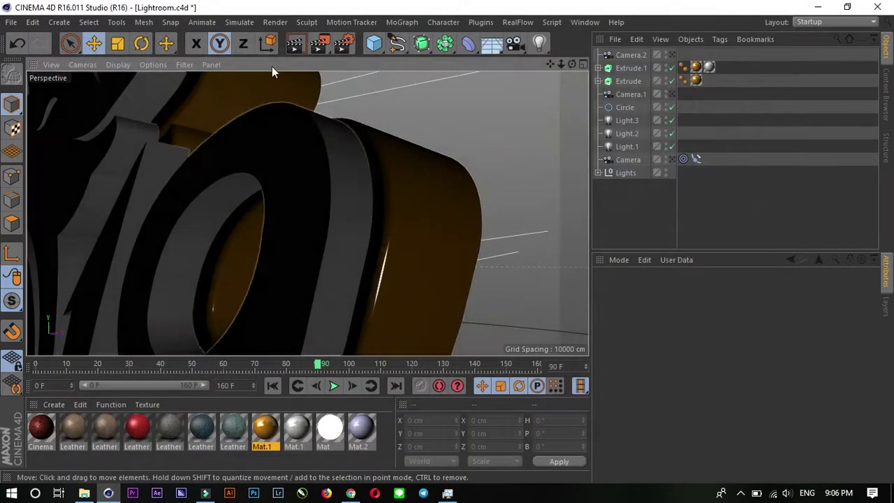
click(296, 43)
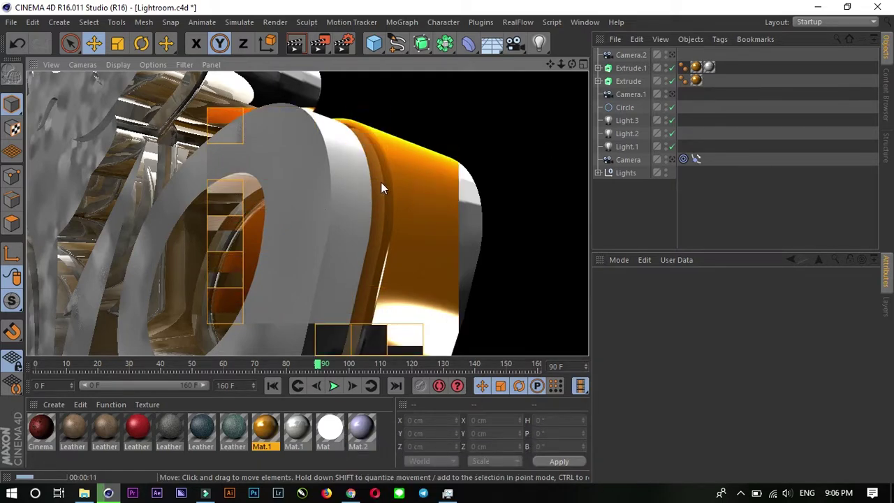
Step: Set both the Start and End caps of Extrude.1 to Fillet Cap
click(625, 68)
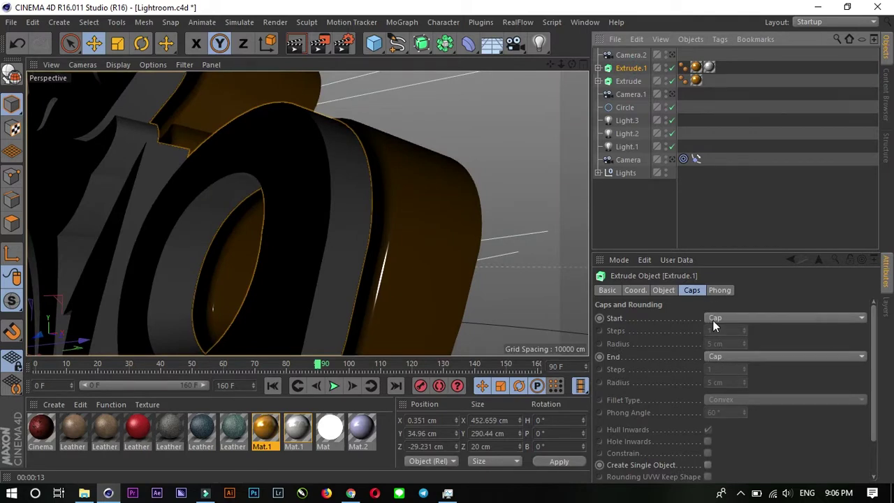
click(713, 321)
click(719, 366)
click(723, 356)
click(726, 409)
Step: Give the end and start fillets a 1 cm radius with 1 step each
click(730, 383)
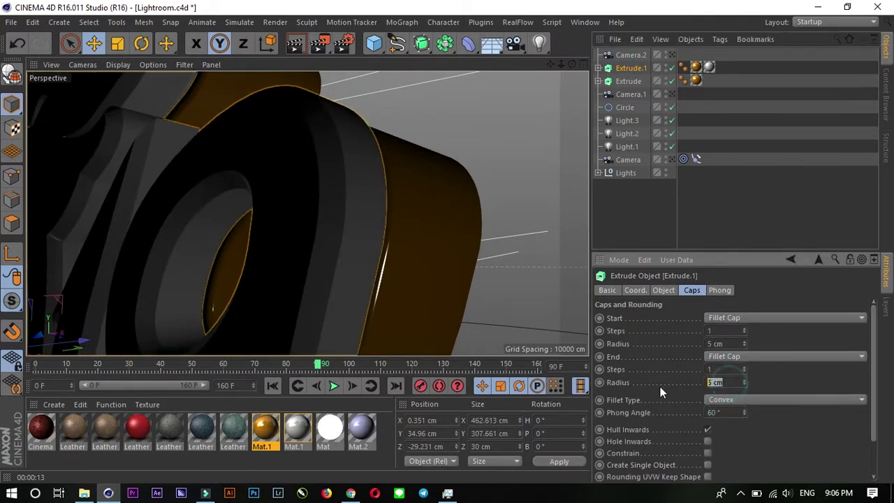
text(1)
click(726, 344)
text(1)
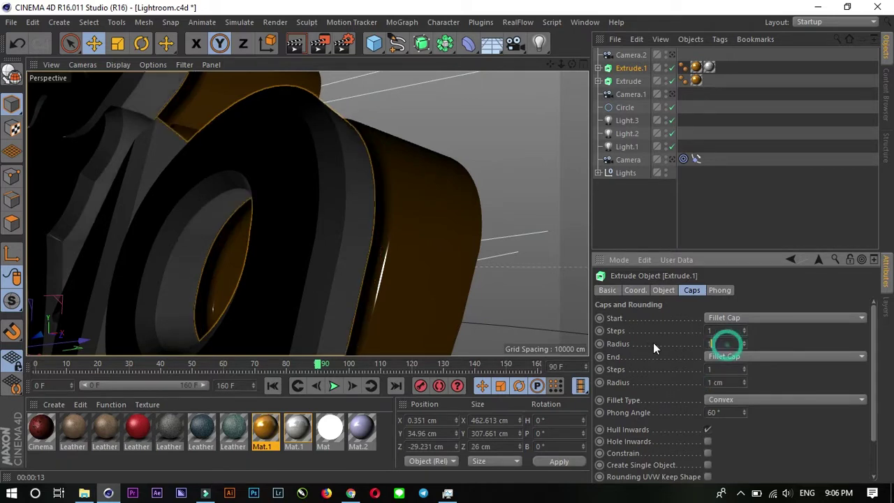
click(729, 332)
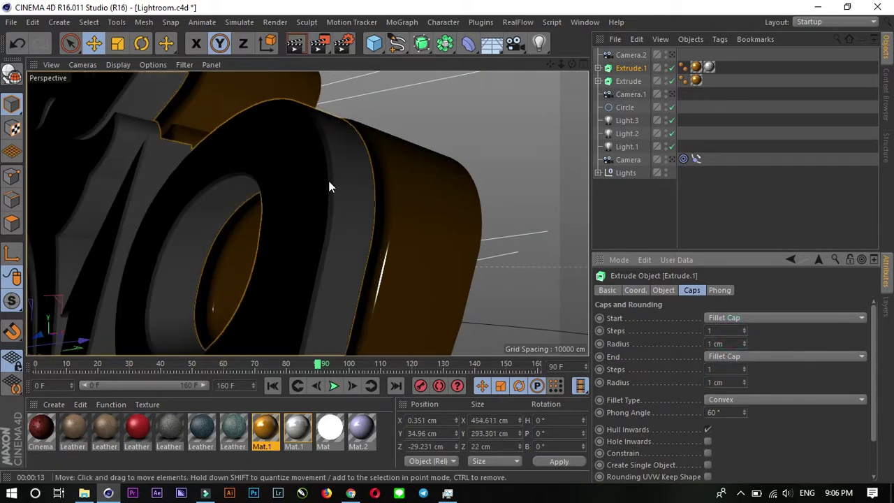
click(723, 331)
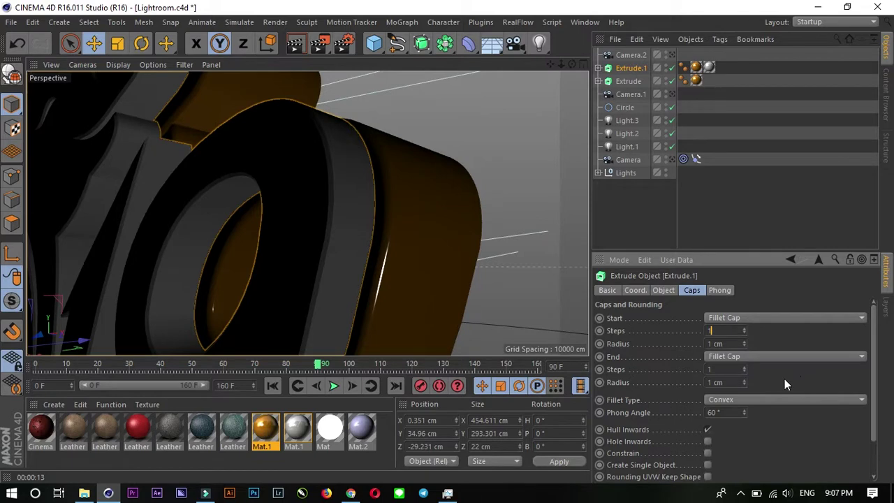
click(672, 291)
Step: Nudge Extrude.1's subdivision up and switch the viewport to shading with lines
drag(701, 331, 701, 307)
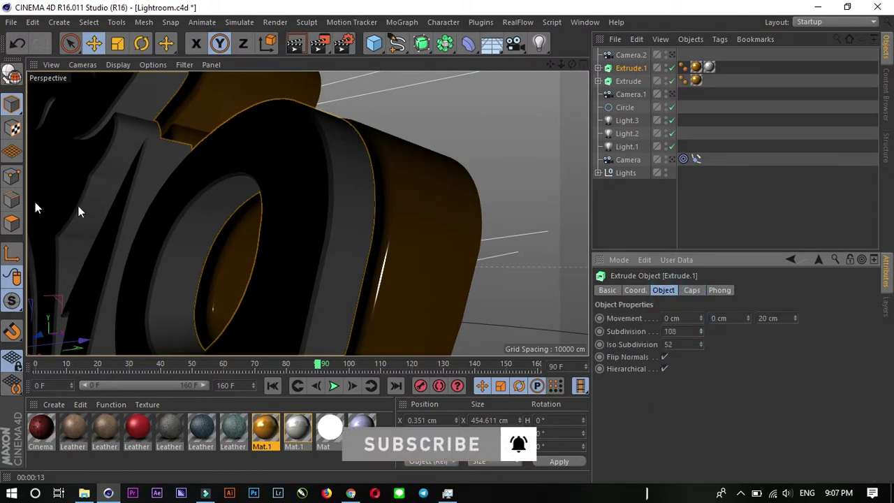
click(118, 64)
click(144, 100)
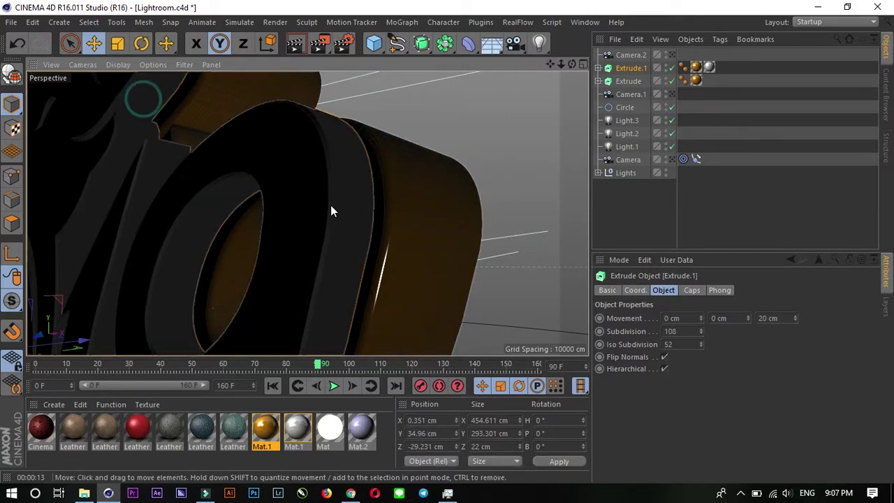
Step: Set Extrude.1's subdivision to 300, then render the full logo through Camera.2 with Ctrl+R
drag(701, 331, 700, 317)
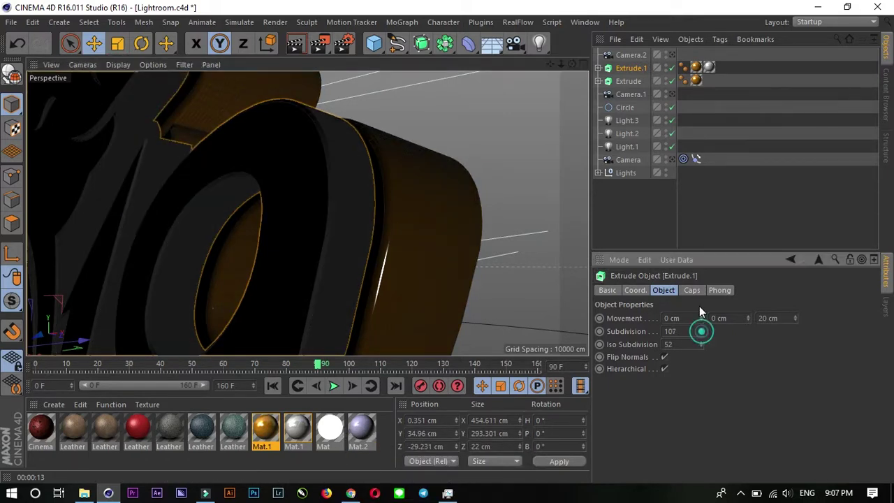
double_click(687, 331)
text(300)
key(Return)
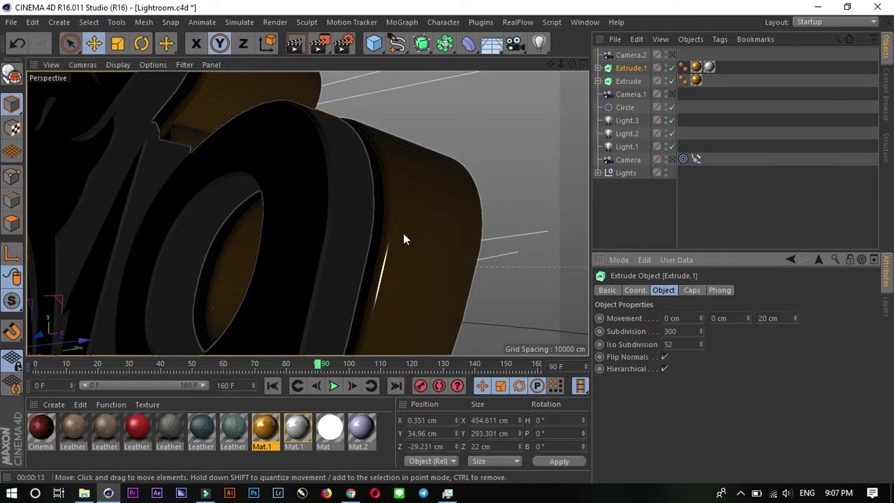
click(671, 56)
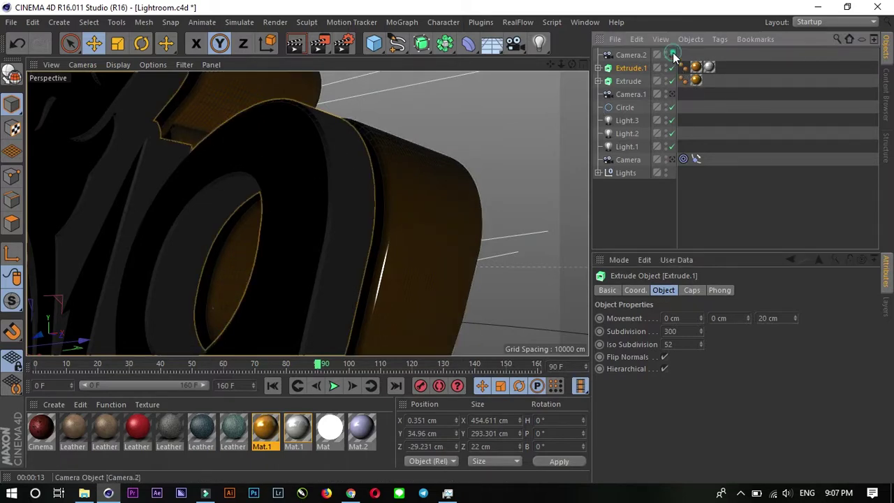
key(ctrl+r)
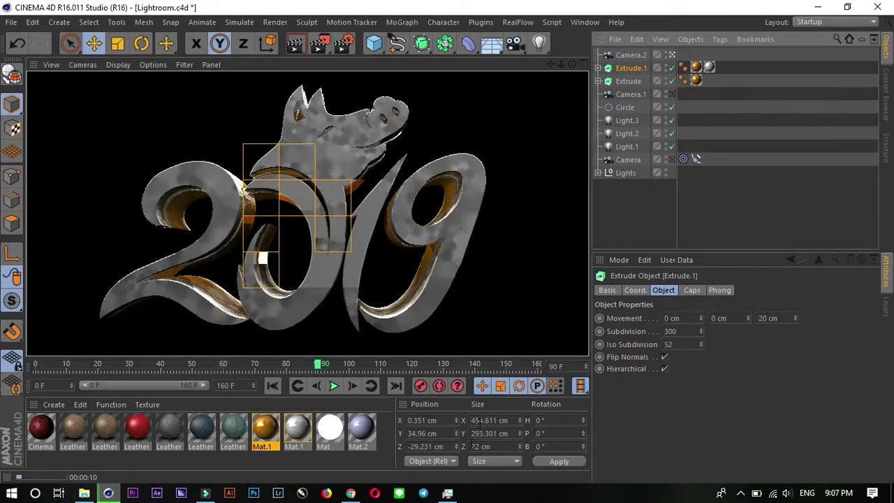
click(447, 492)
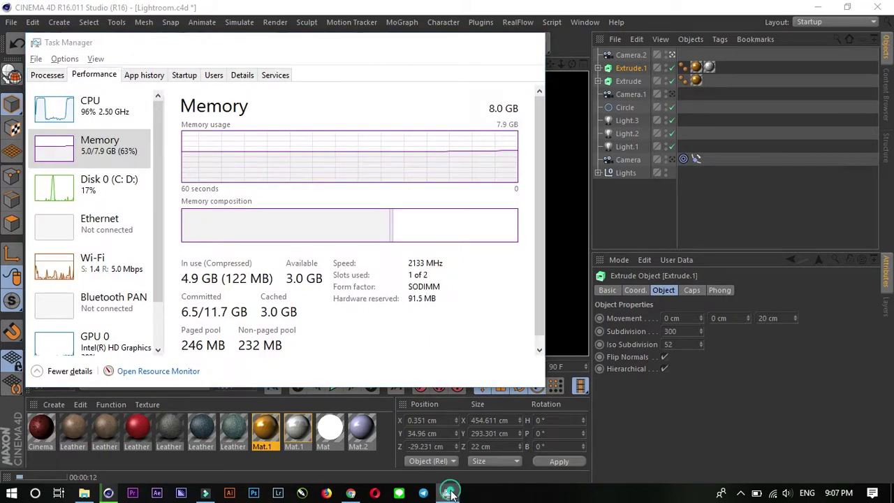
click(715, 411)
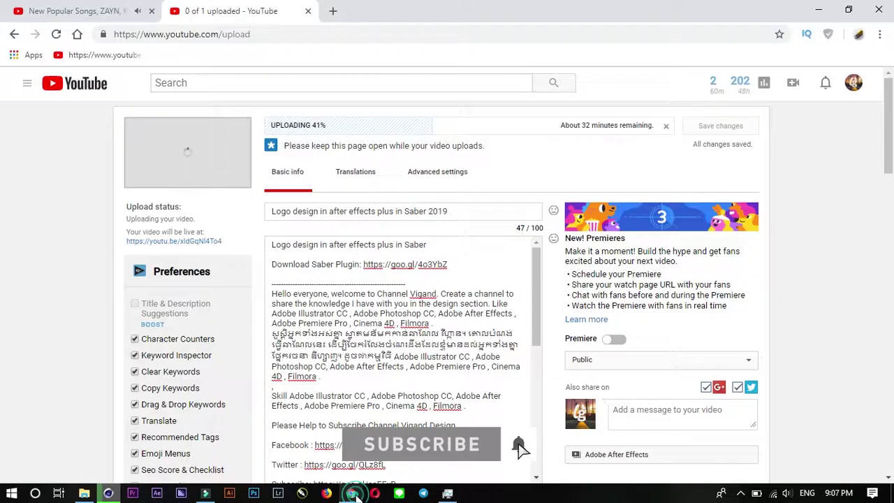
click(351, 493)
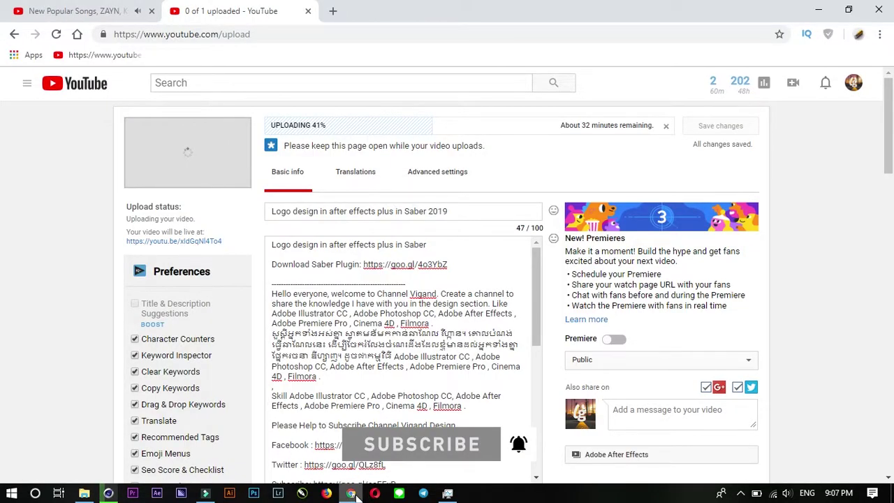
click(352, 493)
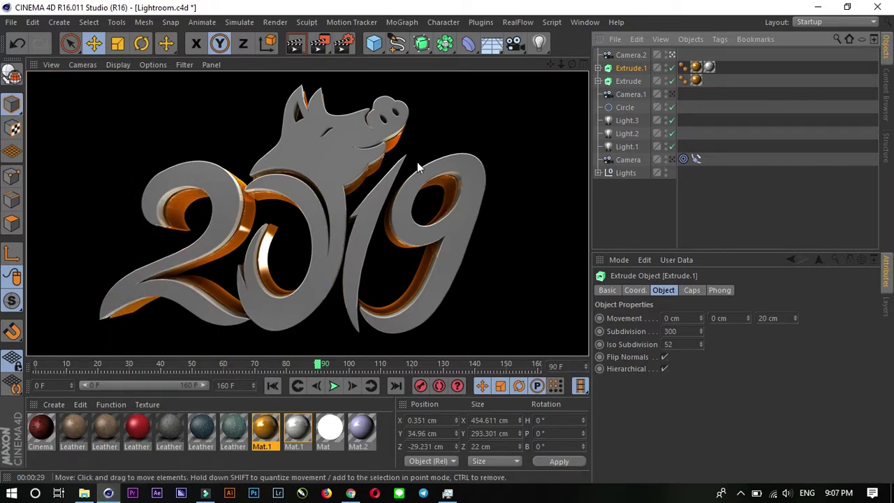
Step: Render the 2019 lettering to a maximised Picture Viewer and zoom in and out to inspect it
click(318, 44)
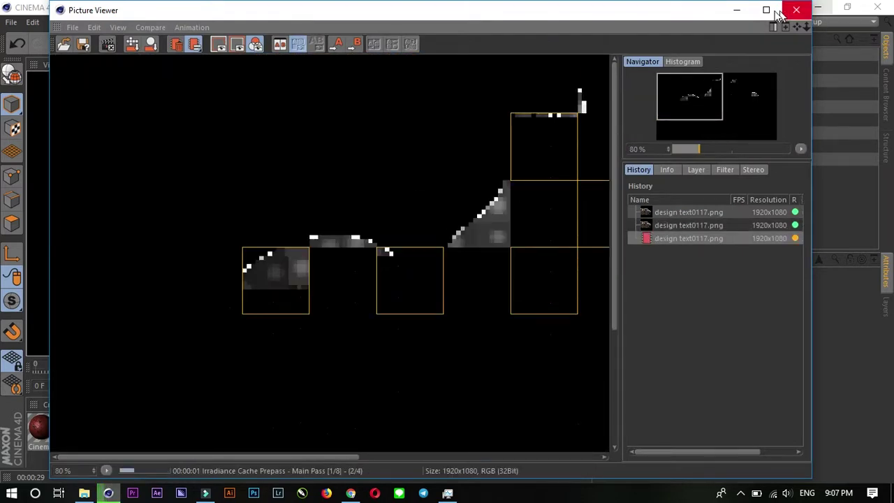
click(766, 10)
scroll(476, 273, down, 2)
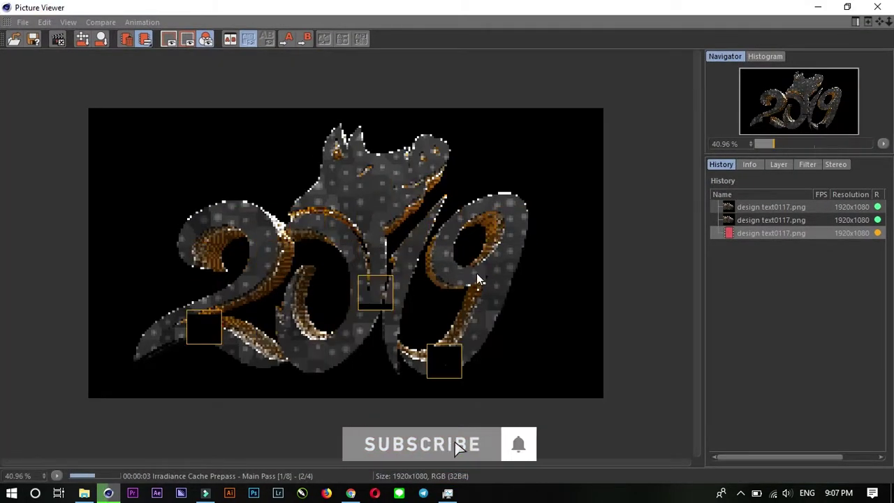
scroll(478, 273, up, 1)
scroll(478, 274, down, 1)
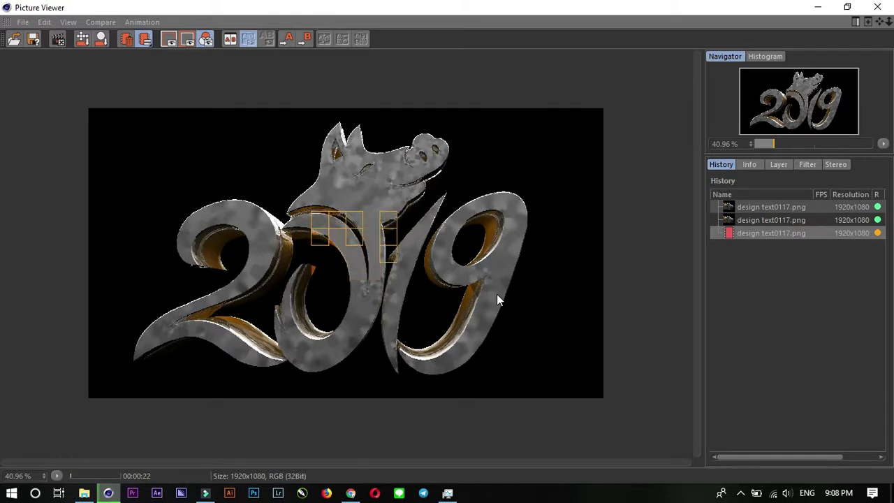
scroll(373, 255, up, 4)
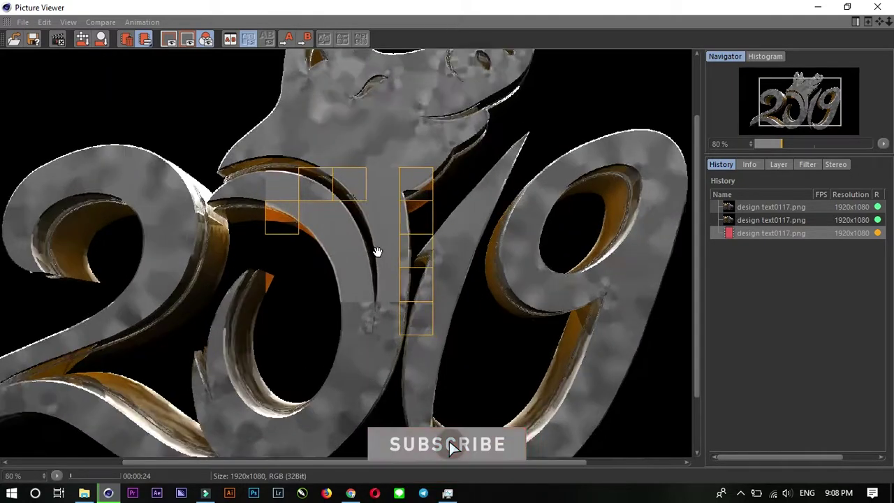
scroll(377, 252, down, 1)
scroll(379, 244, down, 1)
scroll(382, 243, down, 2)
scroll(384, 242, down, 1)
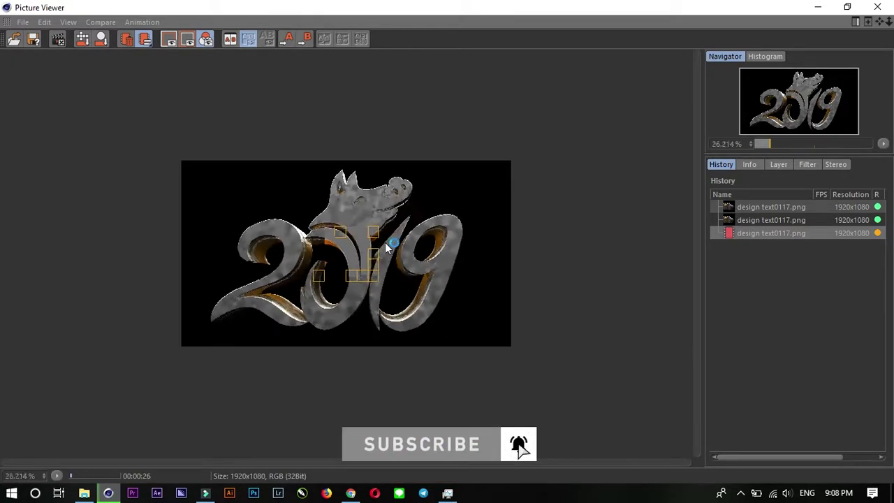
scroll(388, 241, up, 2)
scroll(378, 271, up, 1)
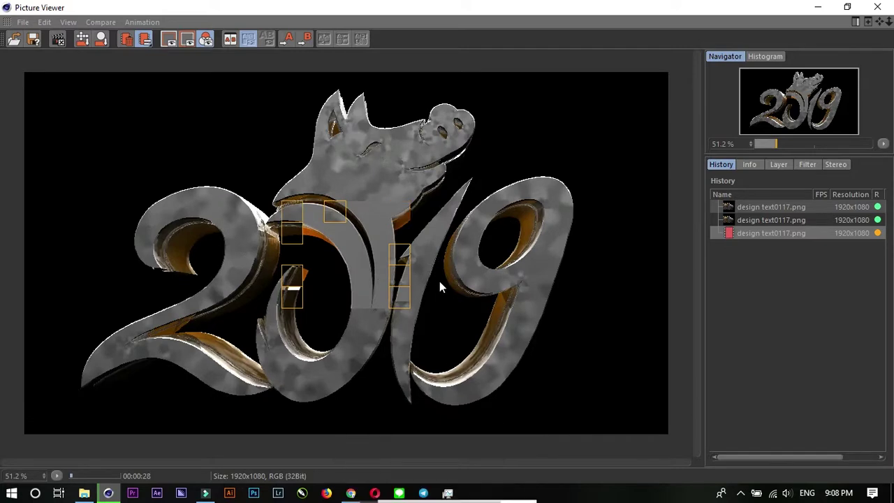
scroll(428, 286, down, 1)
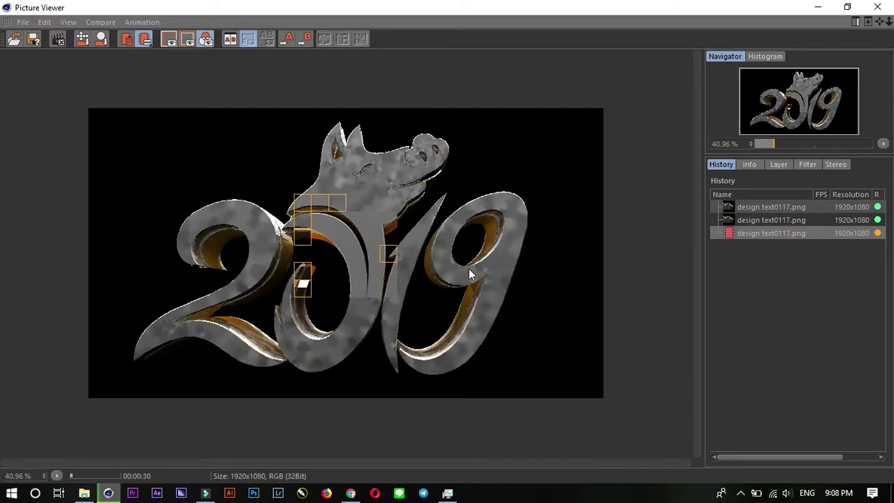
Step: Restore the Picture Viewer to a smaller, repositioned, taller window, then minimise it
click(847, 7)
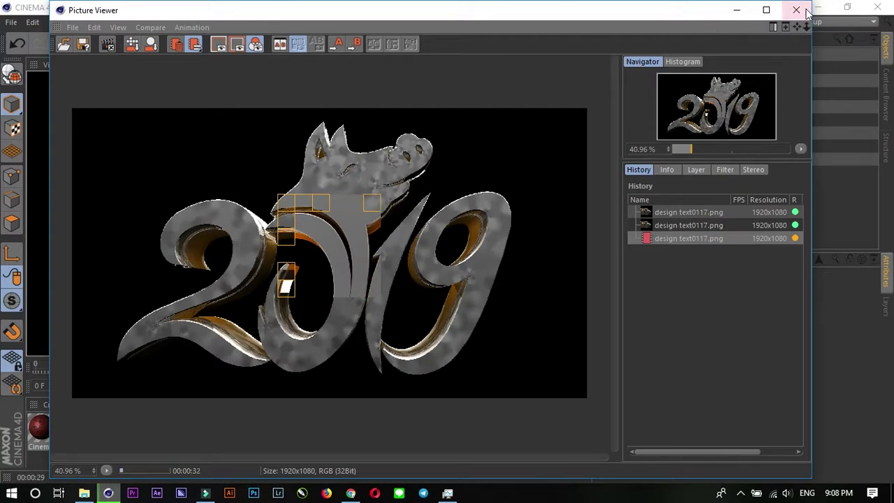
mouse_move(809, 3)
mouse_down()
mouse_move(707, 216)
mouse_move(702, 207)
mouse_up()
drag(529, 227, 737, 70)
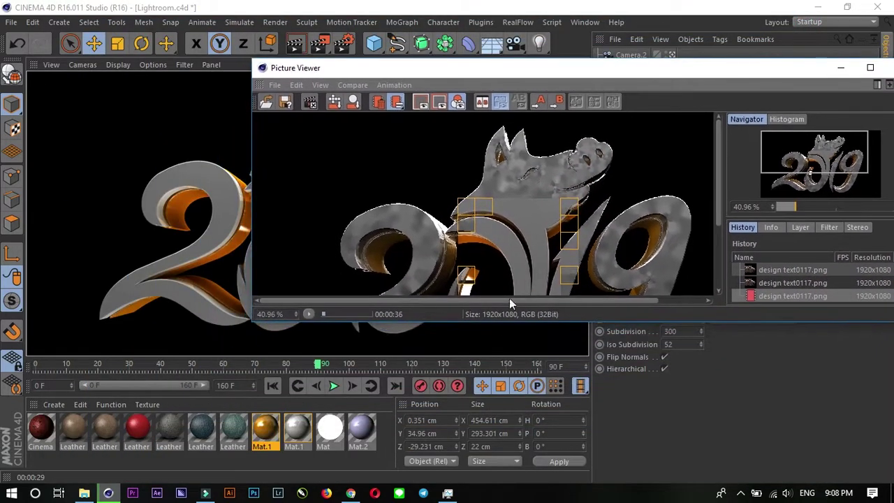
drag(489, 321, 493, 431)
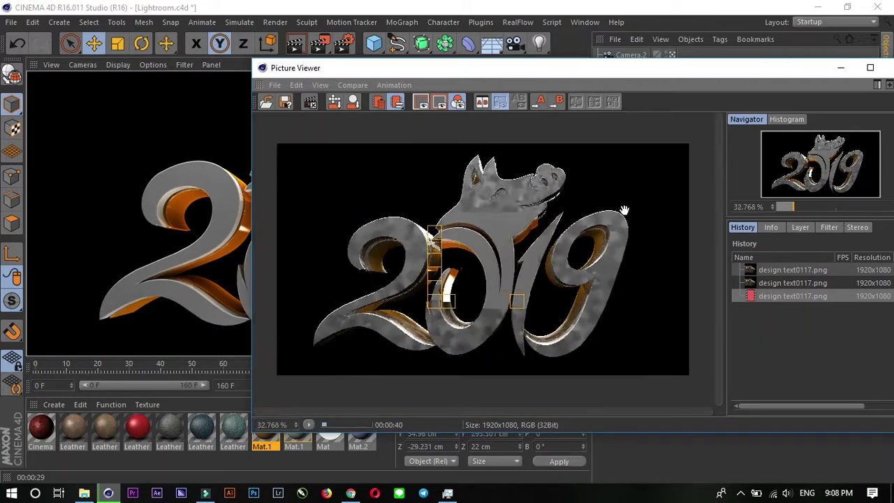
scroll(624, 210, down, 1)
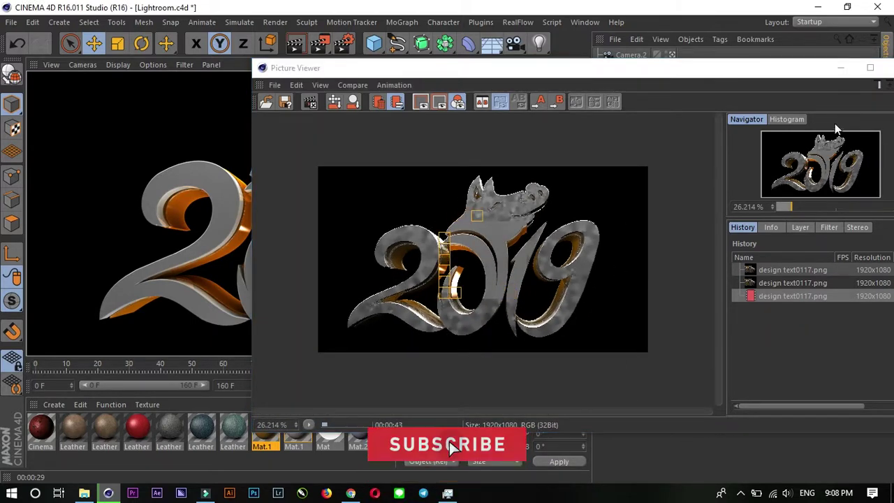
click(841, 67)
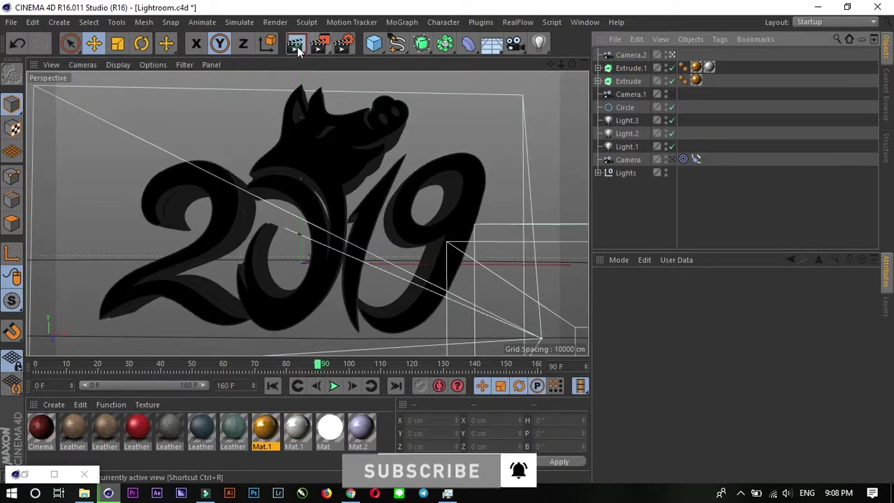
Step: Render the active view with Ctrl+R, then restore the Picture Viewer full-size with its render history
key(ctrl+r)
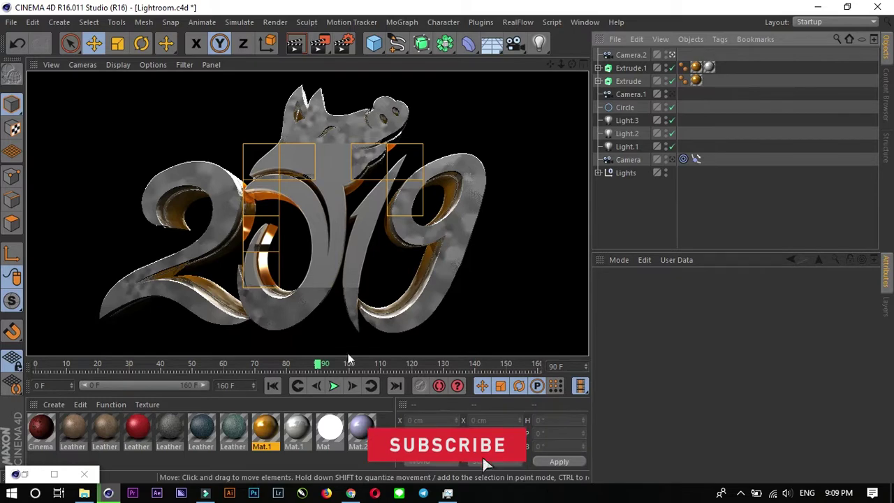
click(53, 475)
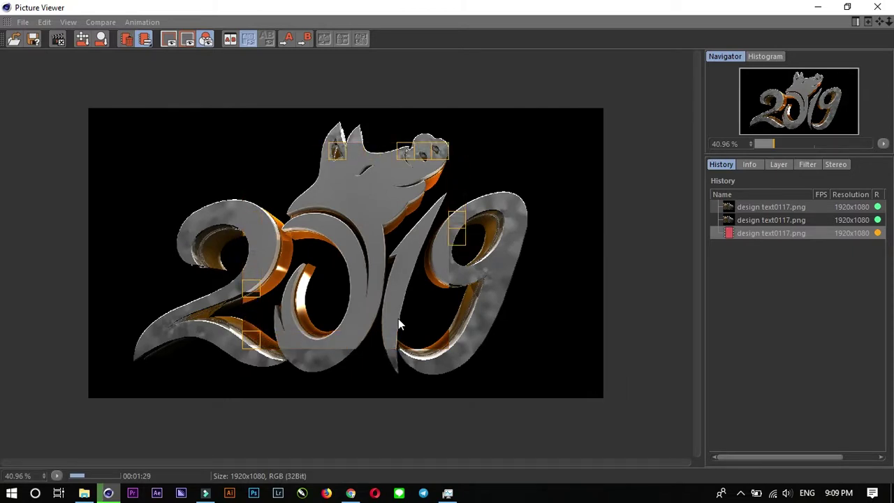
Step: Pause the screen recording from its system tray icon
click(740, 492)
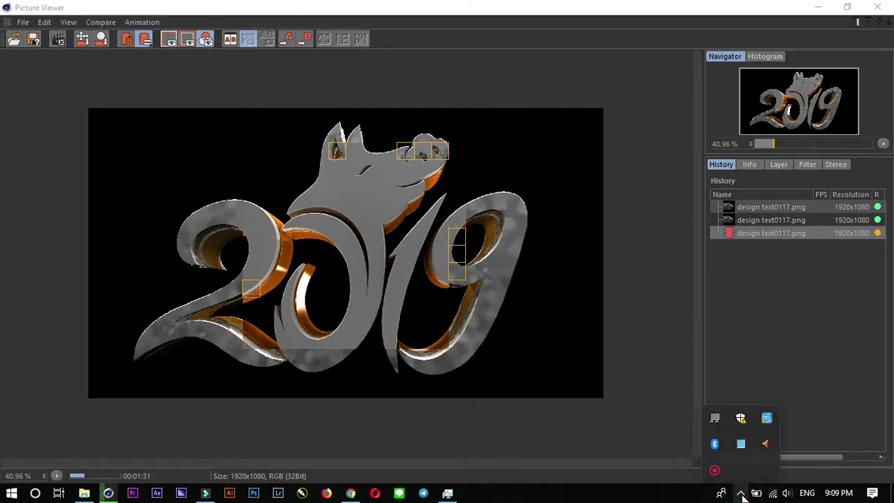
right_click(715, 471)
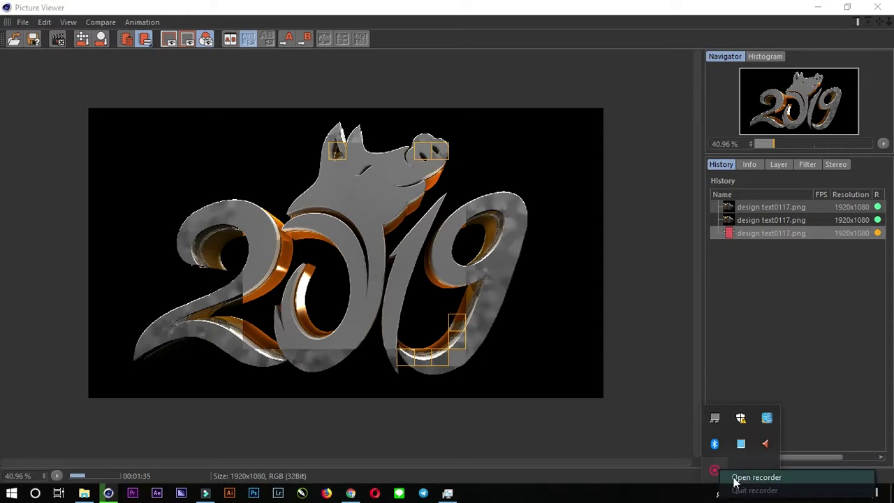
click(740, 477)
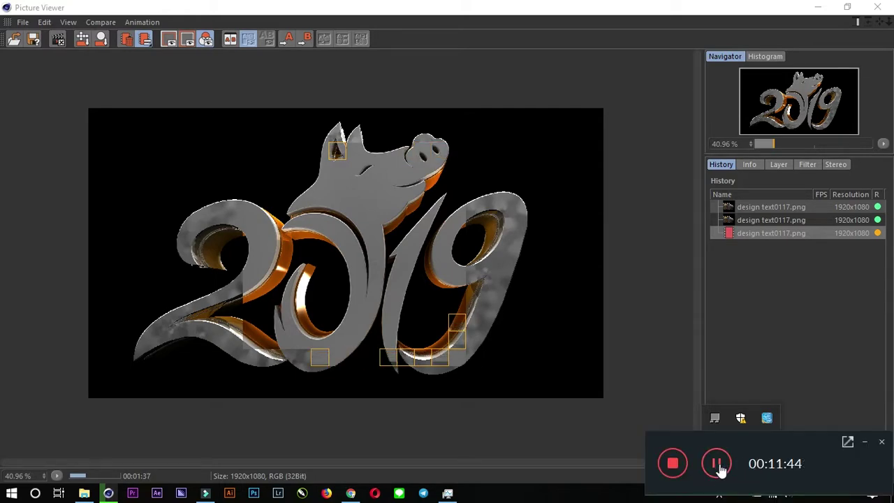
click(717, 465)
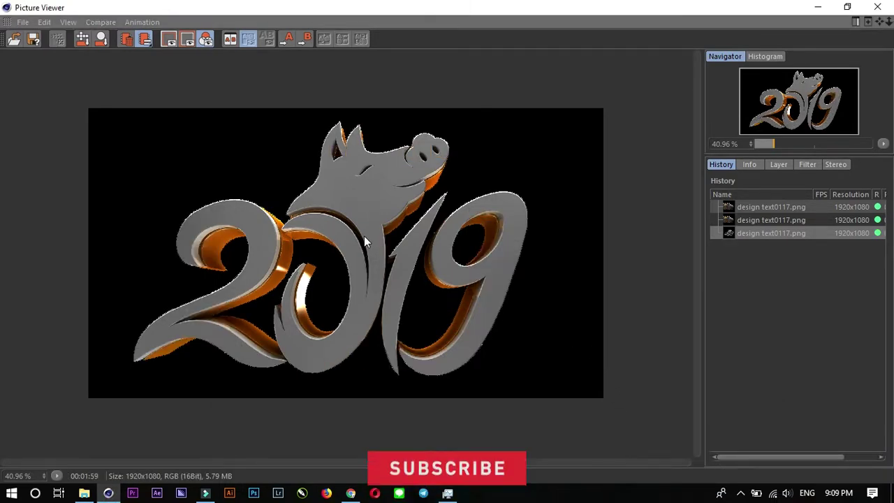
Step: Zoom in and out on the finished design text0117.png render, then close the Picture Viewer
scroll(364, 234, up, 4)
scroll(372, 243, down, 2)
scroll(377, 265, down, 1)
scroll(381, 283, up, 1)
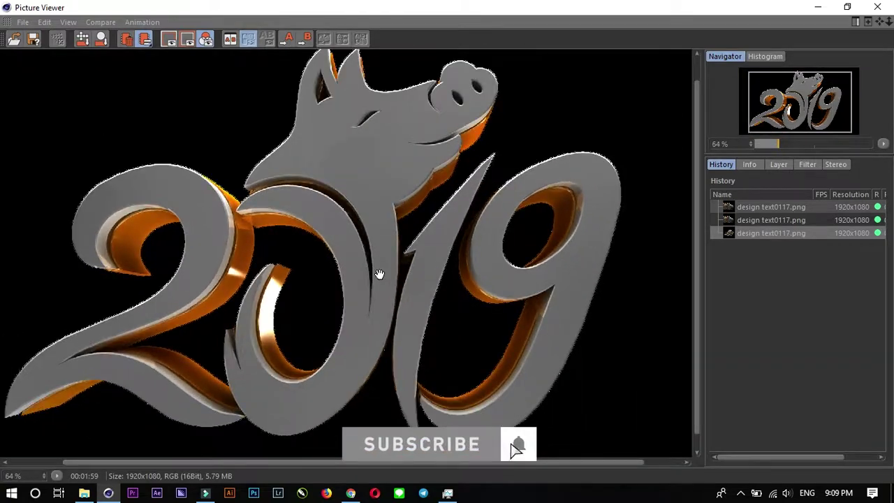
scroll(375, 269, down, 2)
click(877, 7)
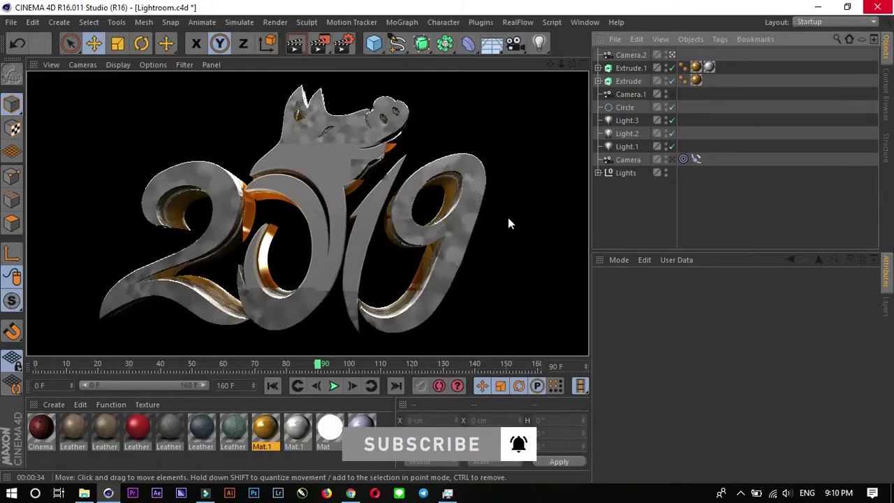
Step: Cancel quitting, save Lightroom.c4d to the Desktop with Save As, and refresh the Downloads folder
click(875, 8)
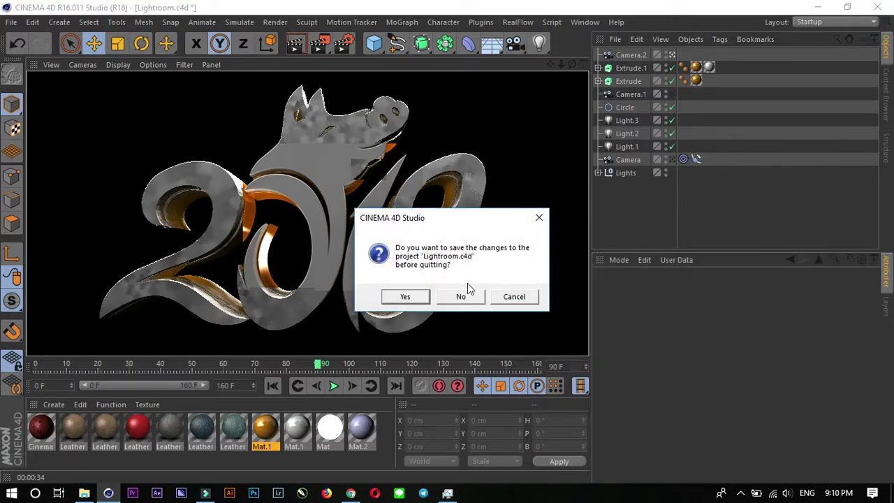
click(522, 299)
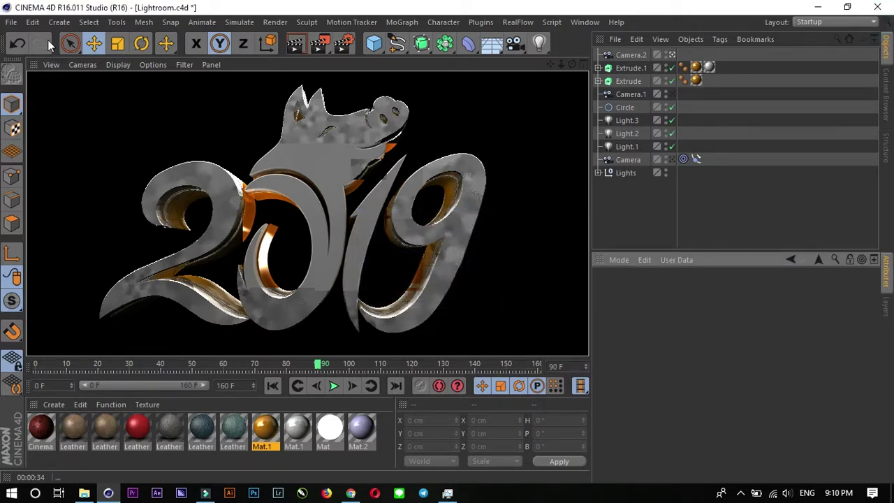
click(11, 22)
click(43, 142)
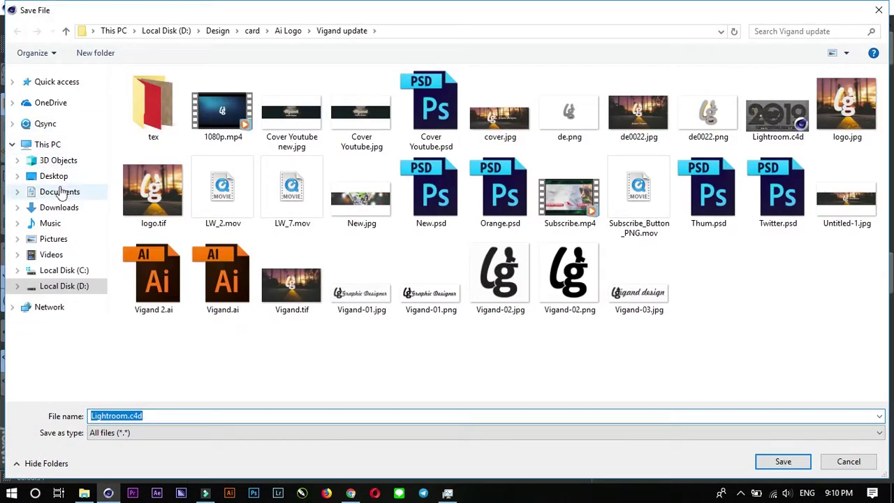
click(53, 175)
click(775, 465)
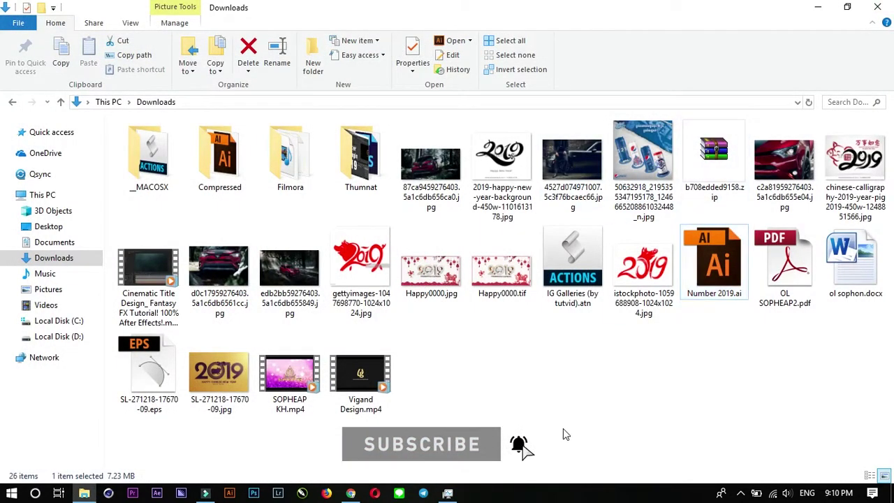
right_click(563, 430)
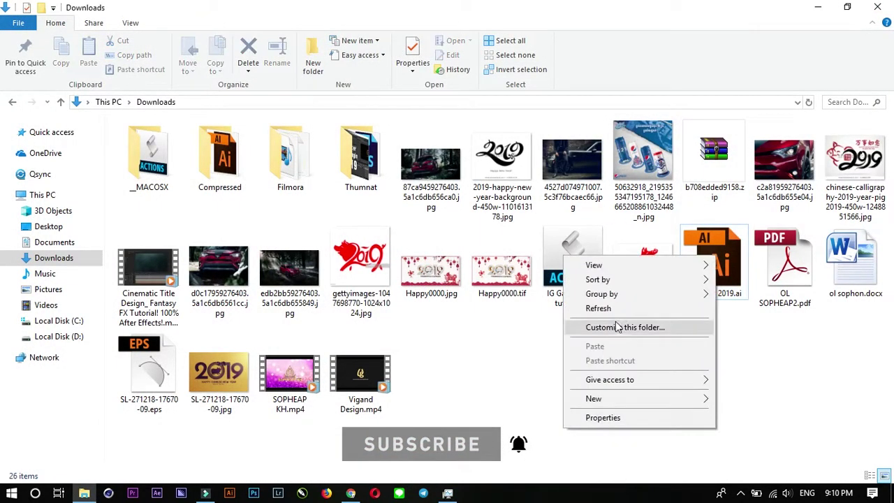
click(599, 363)
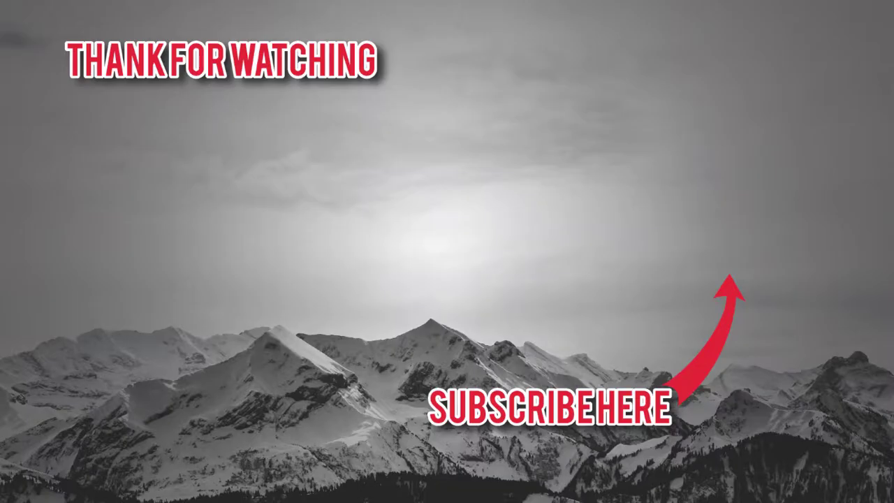